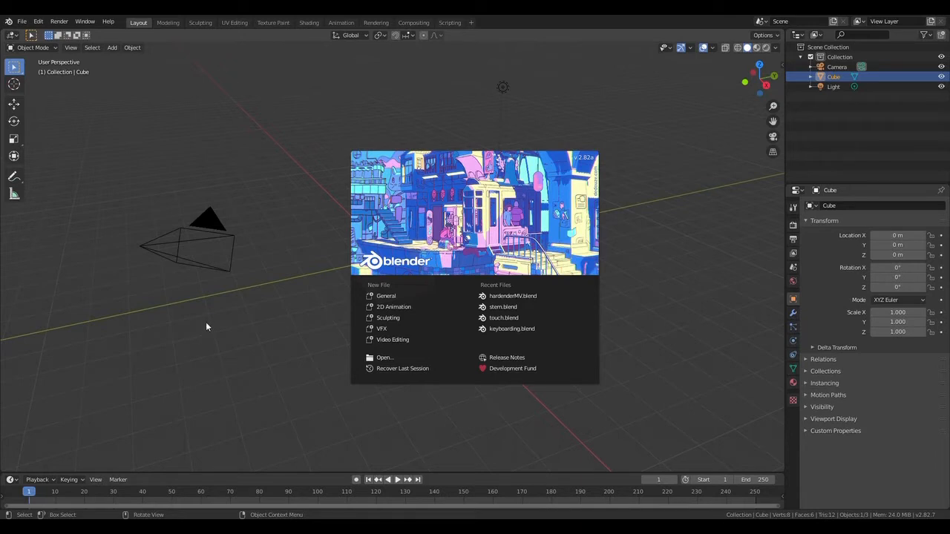
- Start a new Video Editing project and set the file browser's path to the d: drive
click(392, 341)
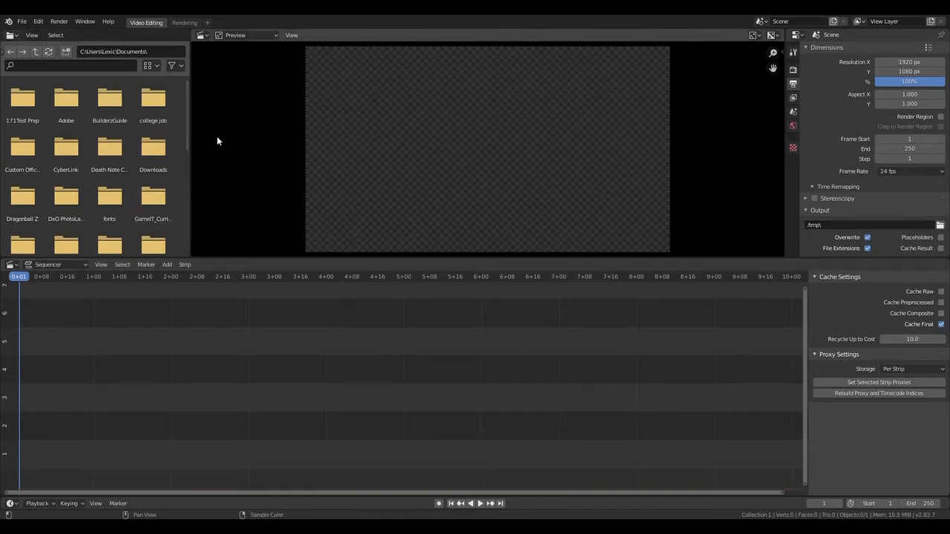
click(128, 52)
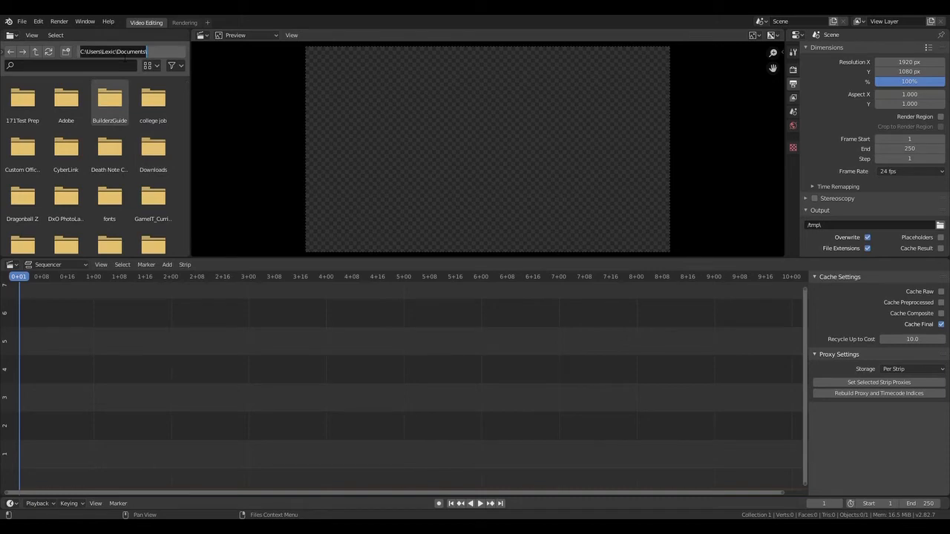
click(110, 51)
double_click(109, 51)
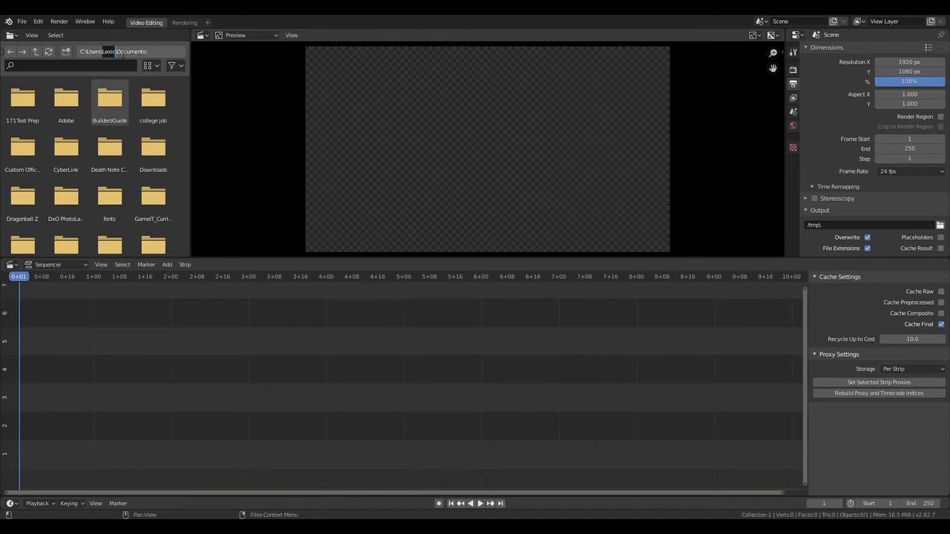
drag(151, 53, 41, 54)
text(d:)
key(Return)
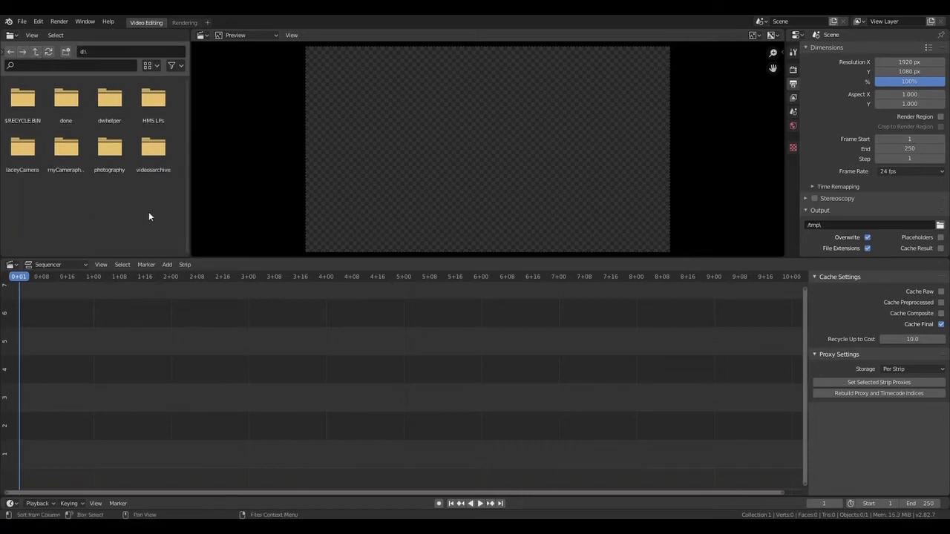
- Browse to HMS LPs, 2020, Week 9, Day 39 and add the Minecraft video to the sequencer, starting at frame 1
double_click(148, 108)
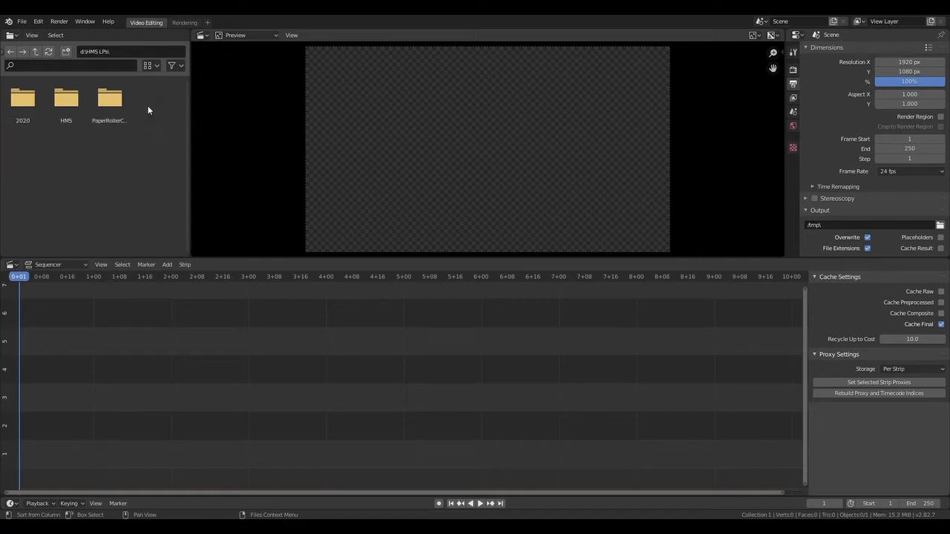
double_click(30, 106)
double_click(31, 199)
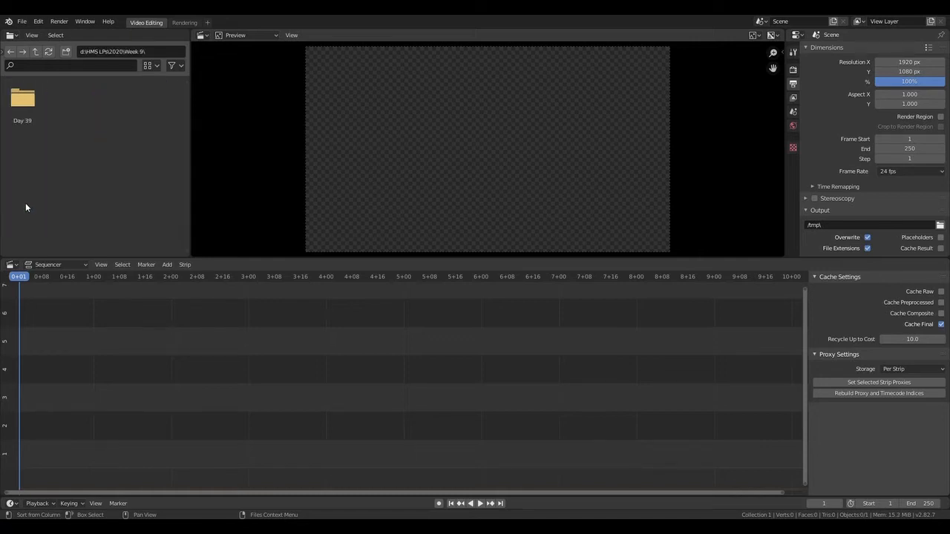
double_click(23, 106)
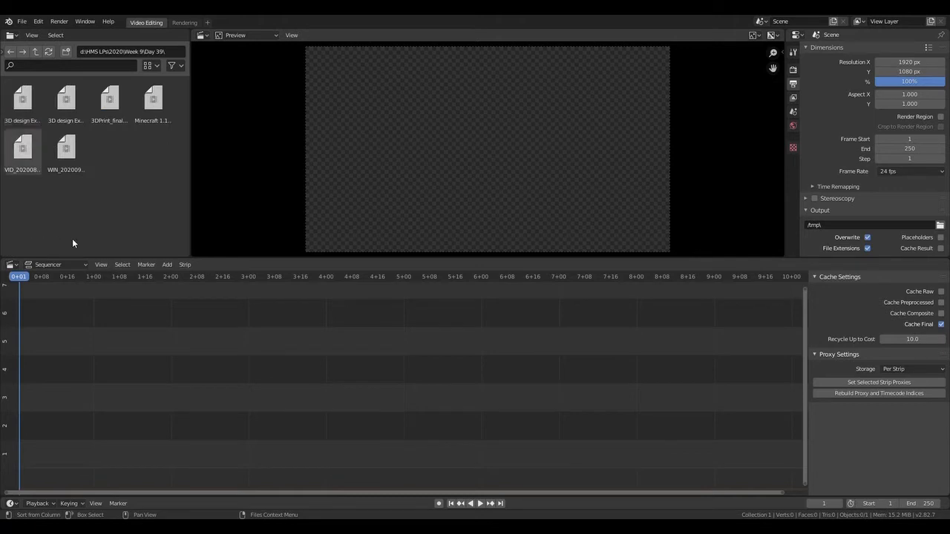
click(156, 108)
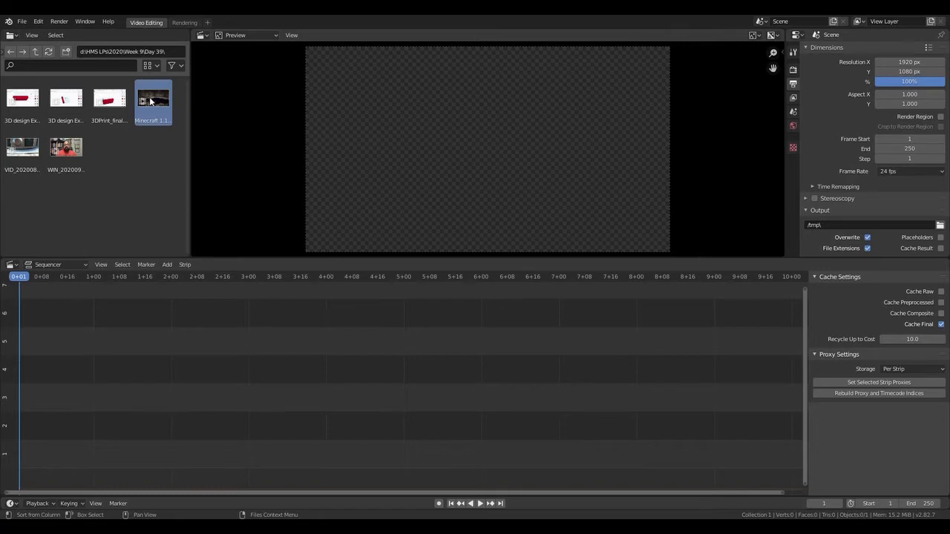
drag(148, 100, 94, 310)
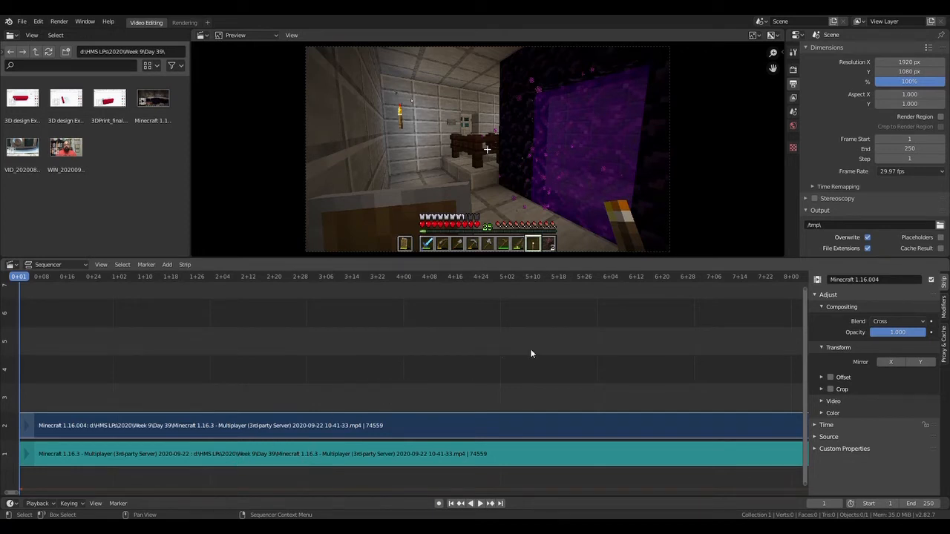
- Alternately select the Minecraft audio and video strips to compare their sound and compositing properties
click(419, 457)
click(418, 430)
click(420, 449)
click(417, 426)
click(420, 450)
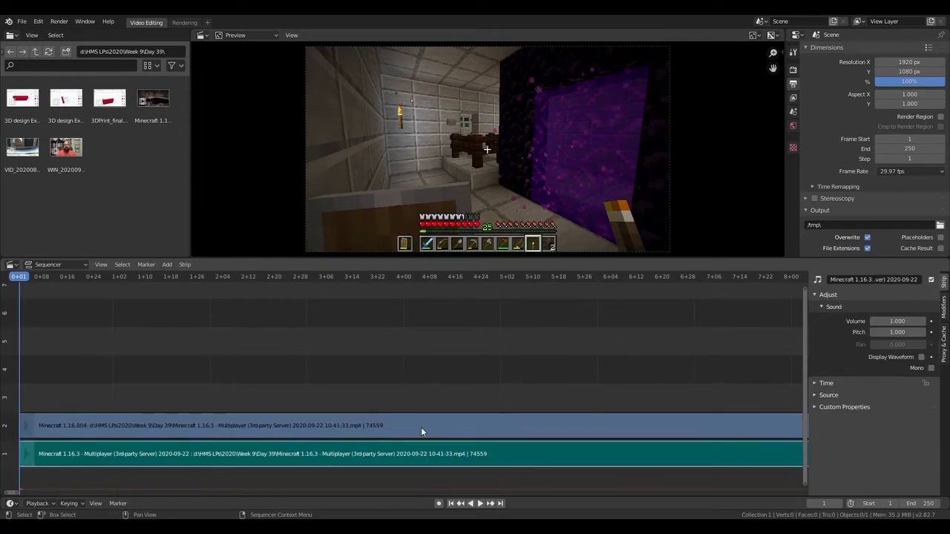
click(421, 429)
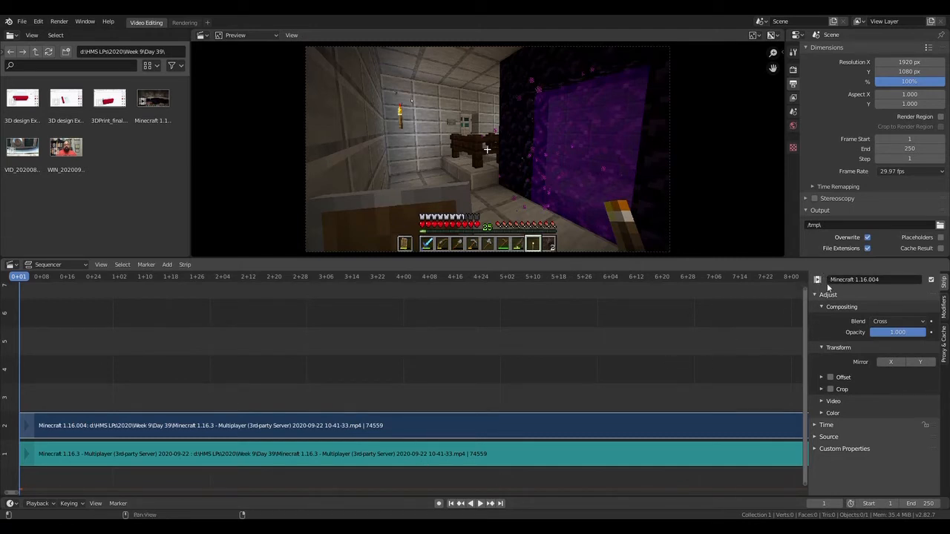
click(502, 454)
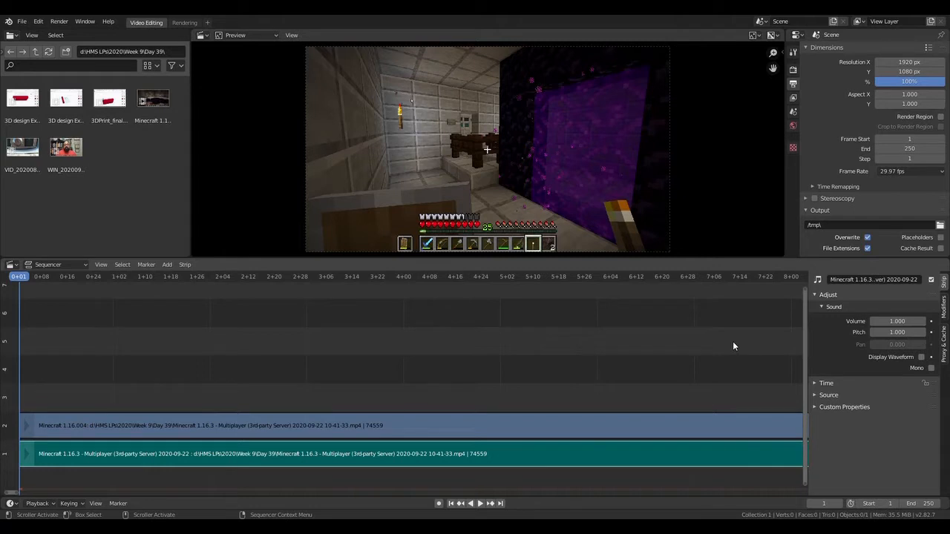
click(520, 430)
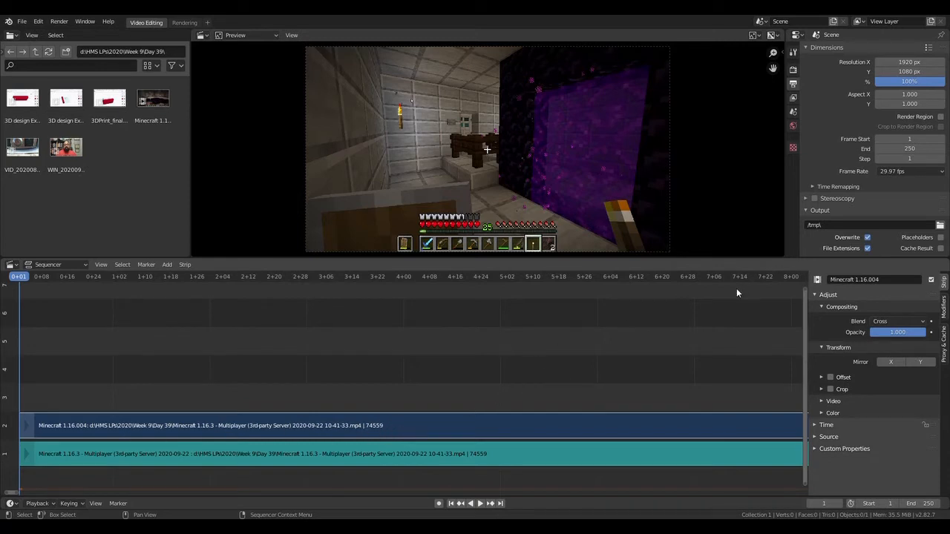
- Set the scene's output frame rate to 30 fps
click(940, 172)
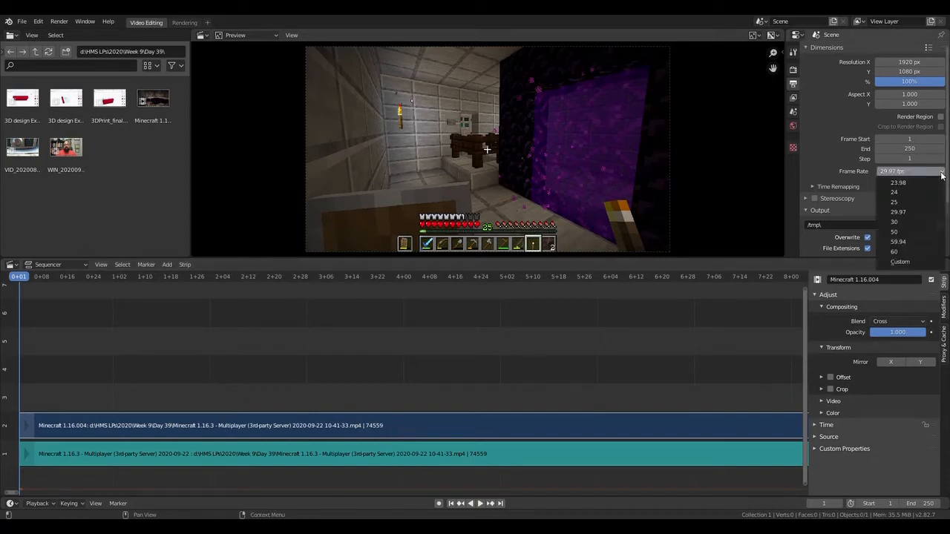
click(898, 221)
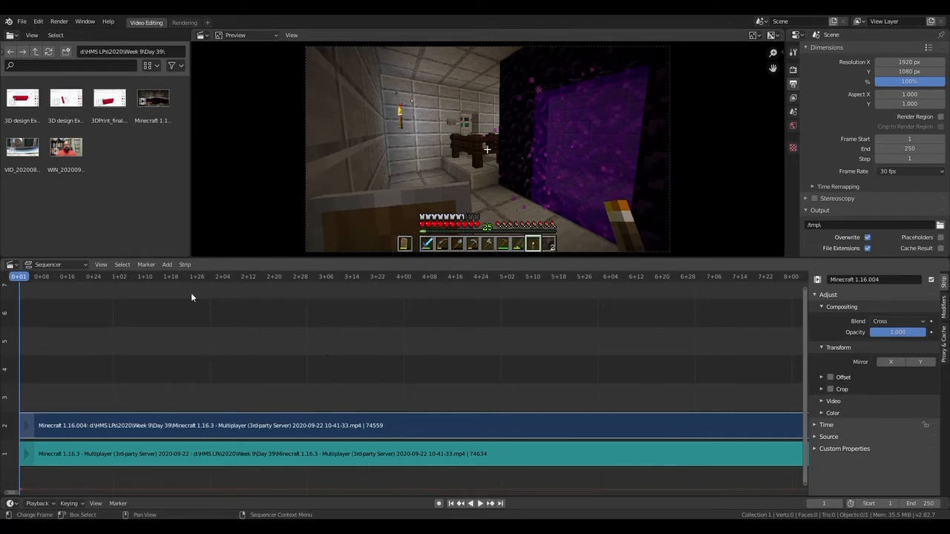
- Add a Fade In to the selected Minecraft video strip
click(169, 268)
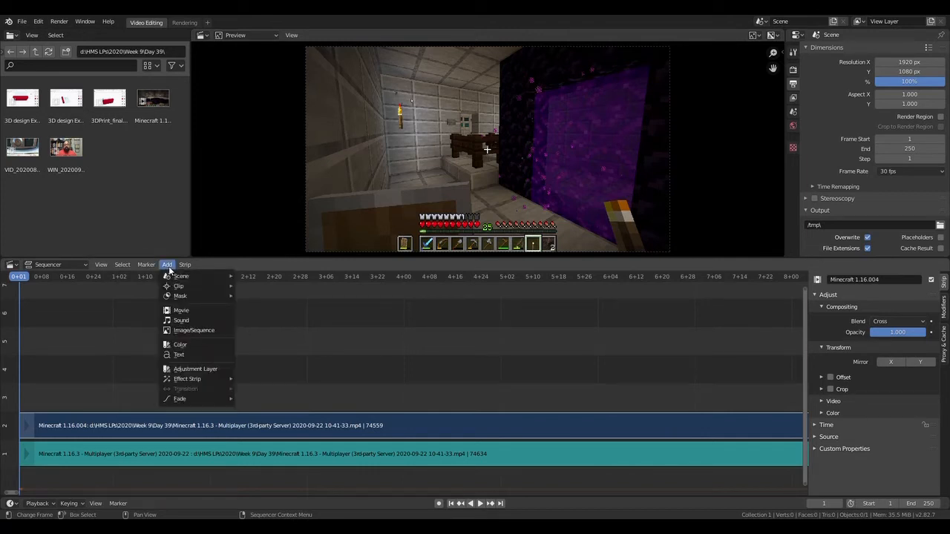
mouse_move(212, 402)
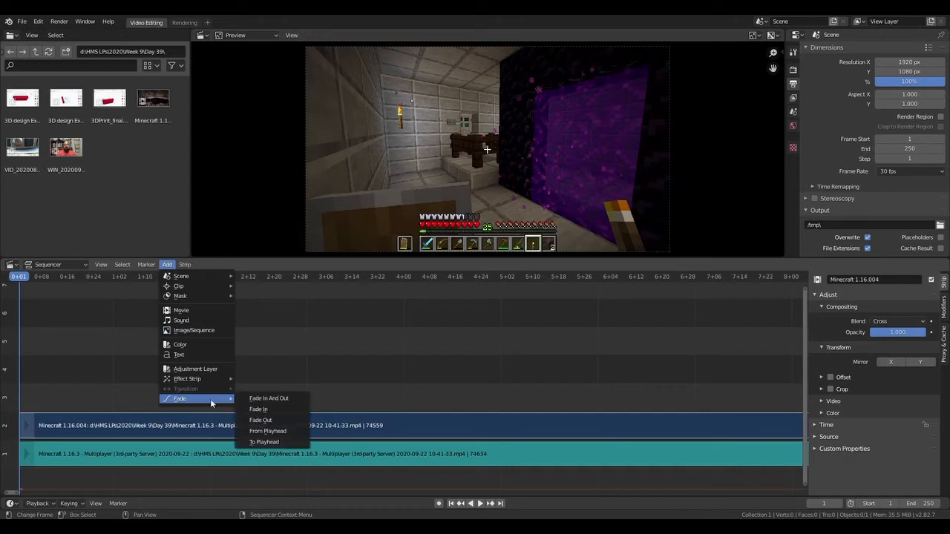
mouse_move(210, 379)
click(269, 410)
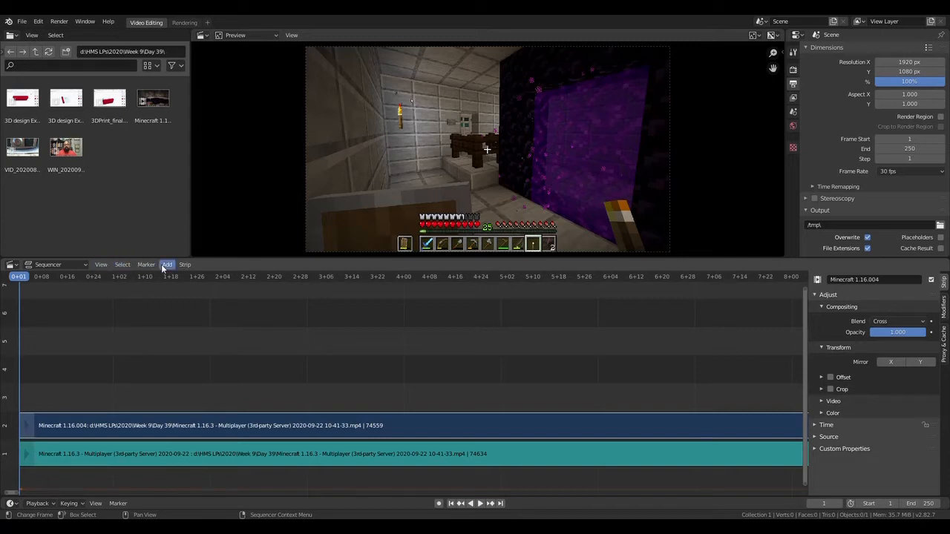
- Play the opening seconds of the sequence to review the video fade, returning the playhead to the start
key(space)
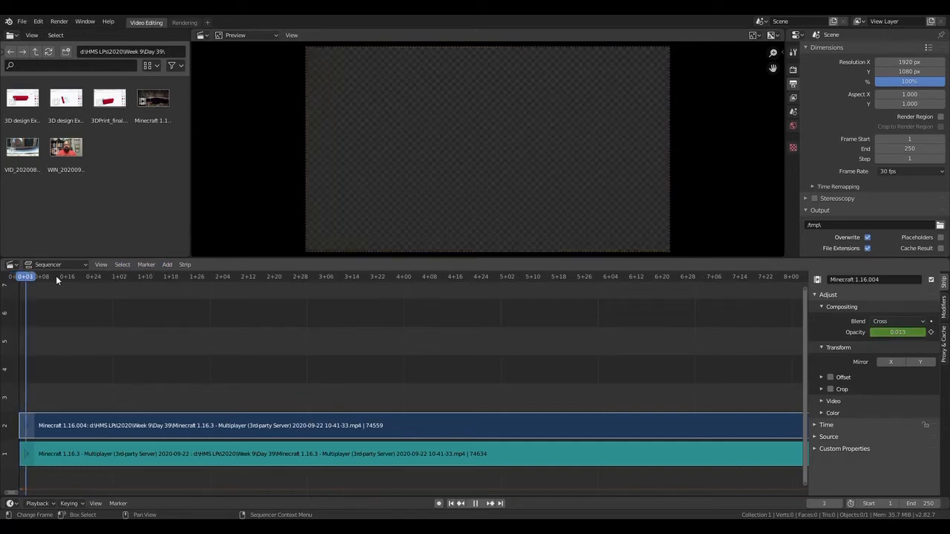
mouse_move(18, 275)
mouse_down()
mouse_move(8, 274)
mouse_move(94, 282)
mouse_move(19, 280)
mouse_up()
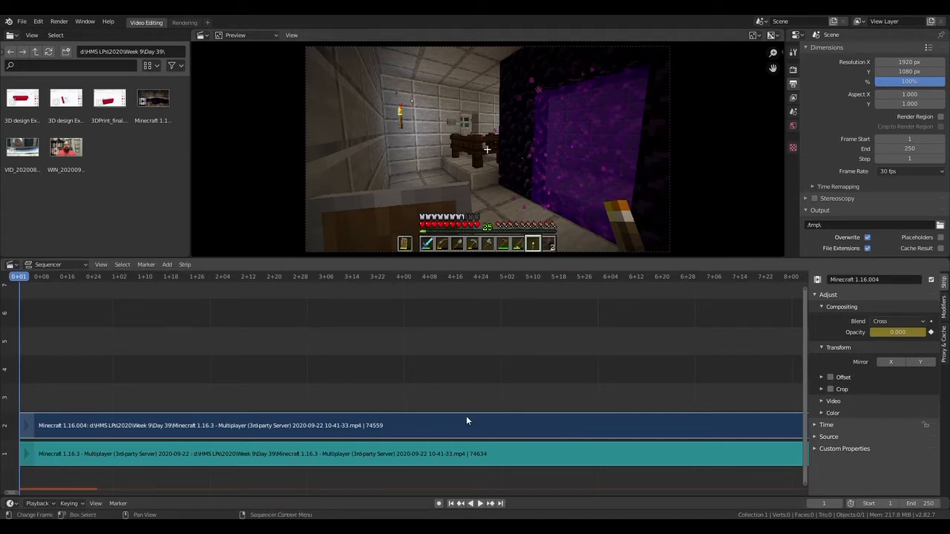
click(480, 504)
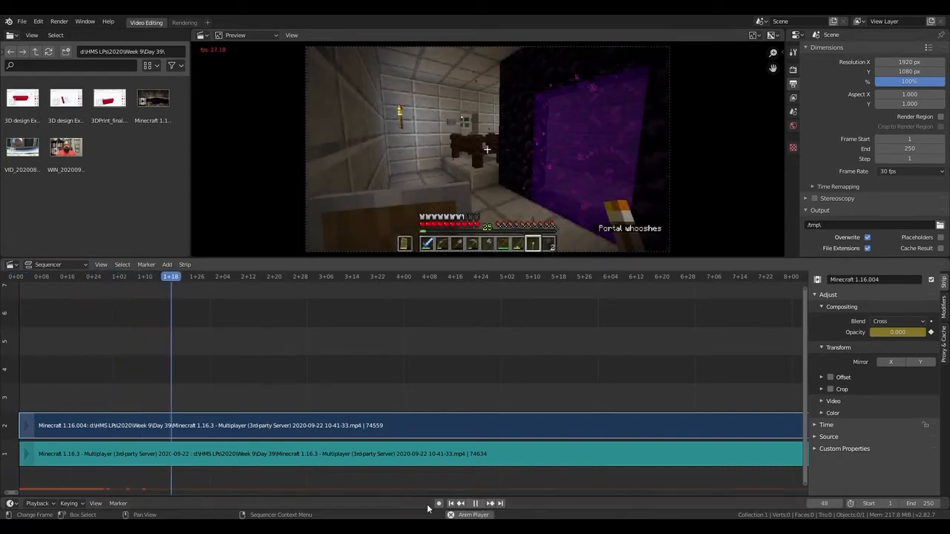
click(476, 504)
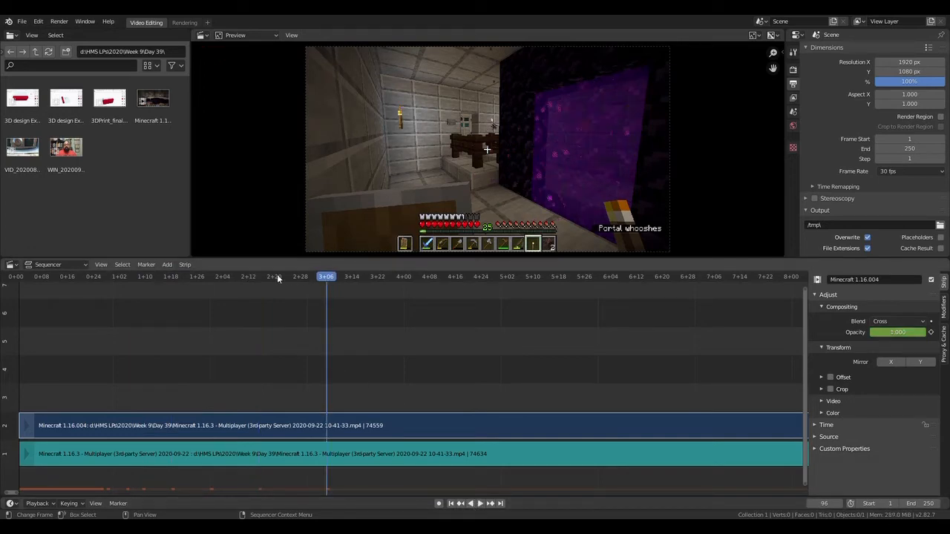
click(35, 278)
key(space)
drag(35, 278, 22, 279)
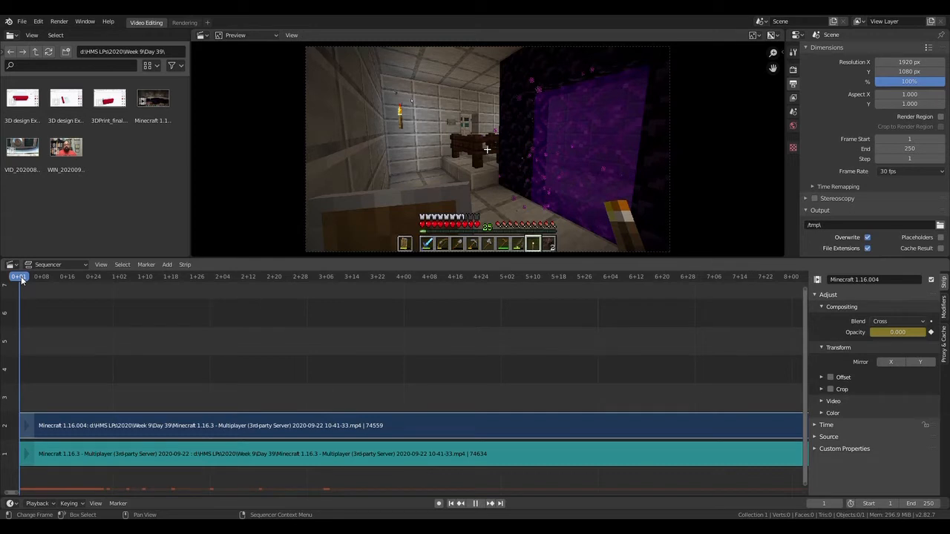
- Cut only the video strip at 0+02, move its remaining part to frame 5, and select the audio strip
drag(21, 280, 23, 280)
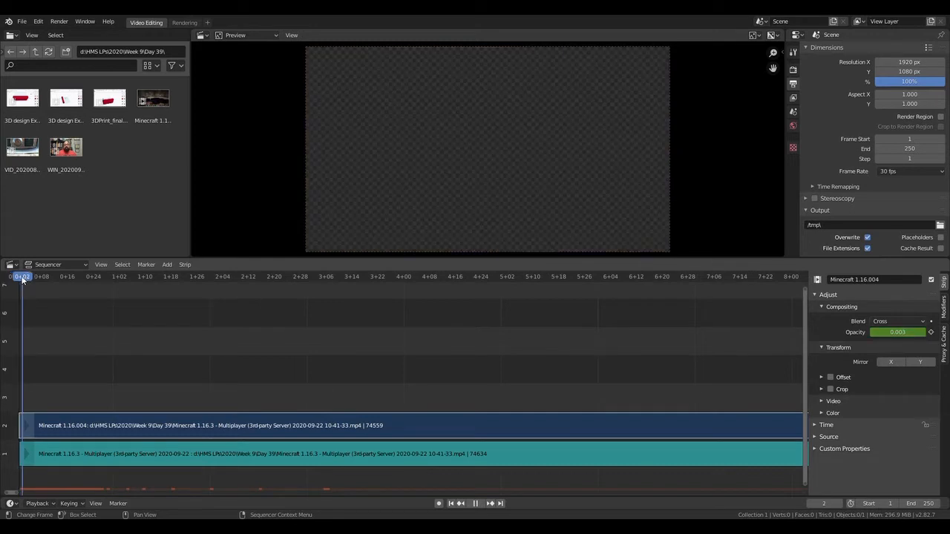
drag(23, 280, 23, 280)
key(k)
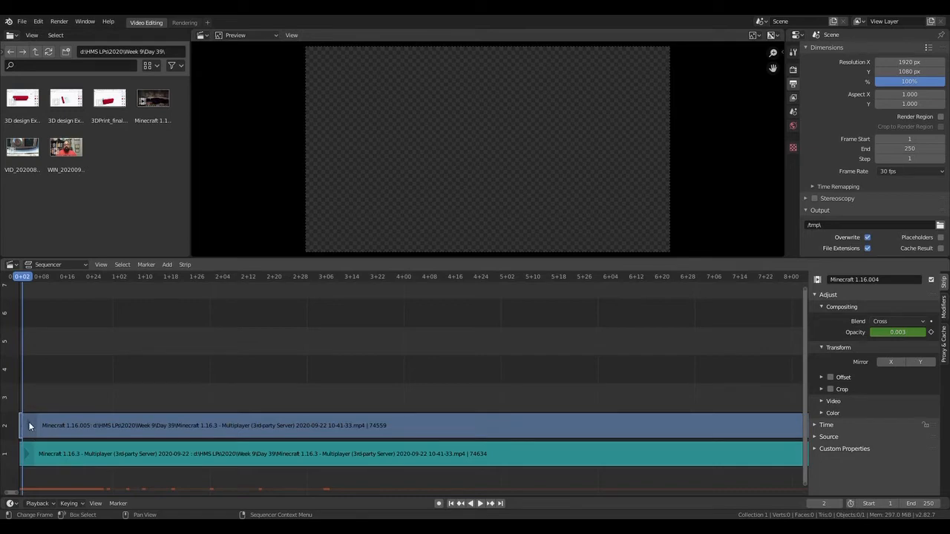
drag(30, 425, 37, 426)
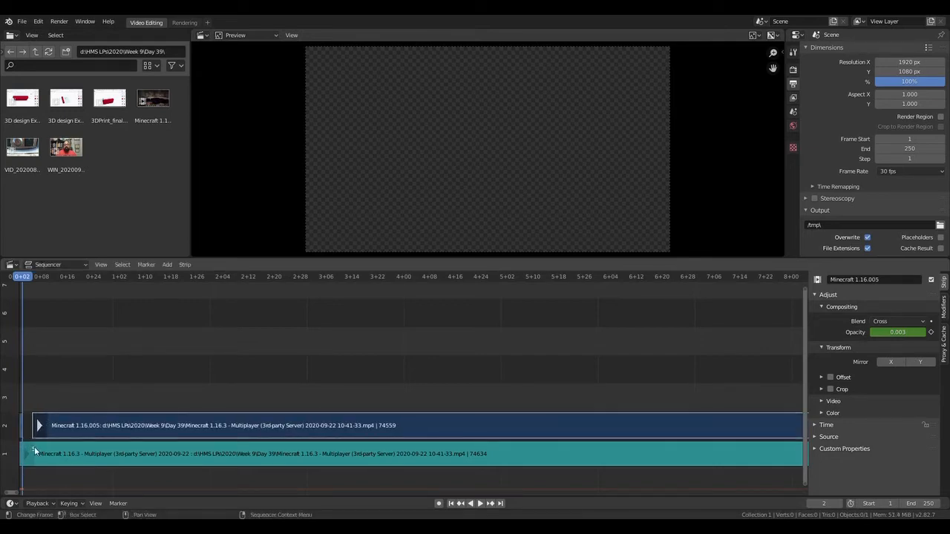
click(35, 447)
drag(35, 463, 39, 460)
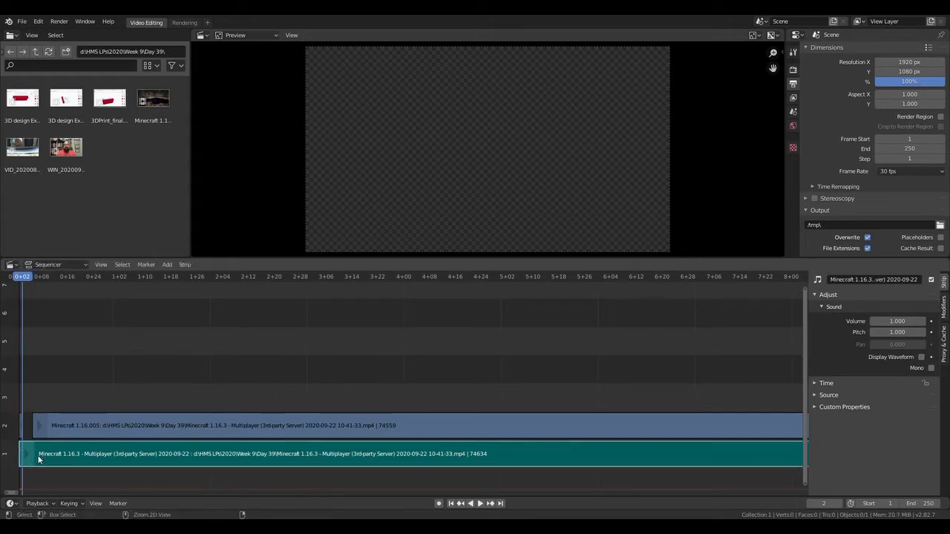
- Undo the video strip's move and its cut so the Minecraft video is one strip again
key(ctrl+z)
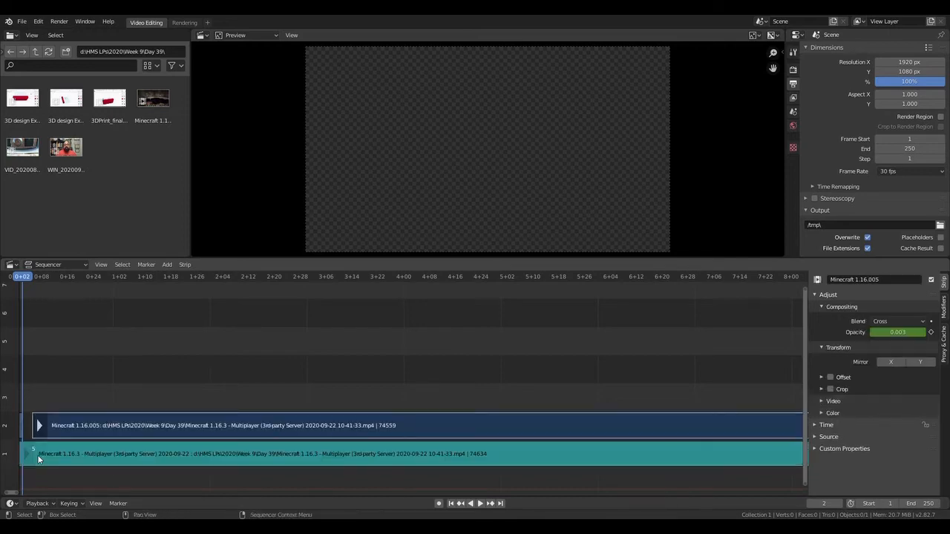
key(ctrl+z)
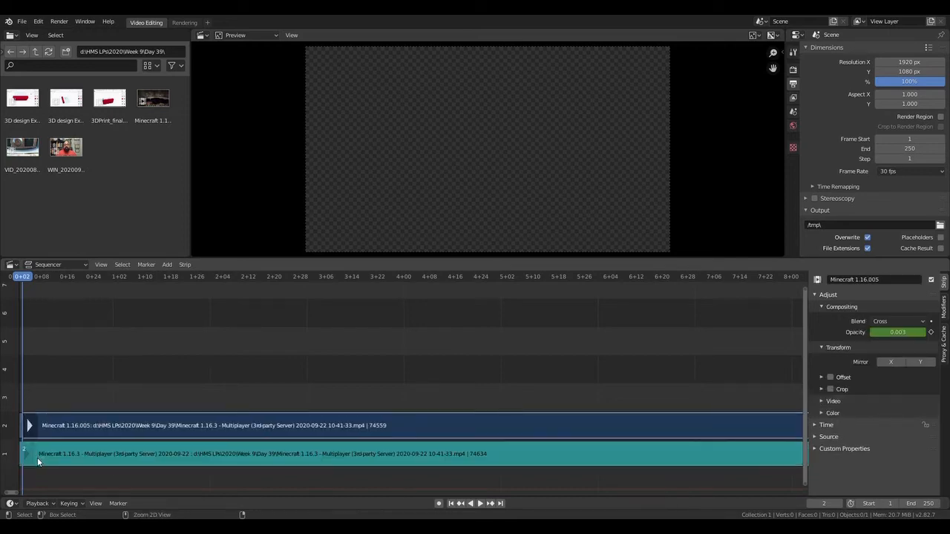
key(ctrl+z)
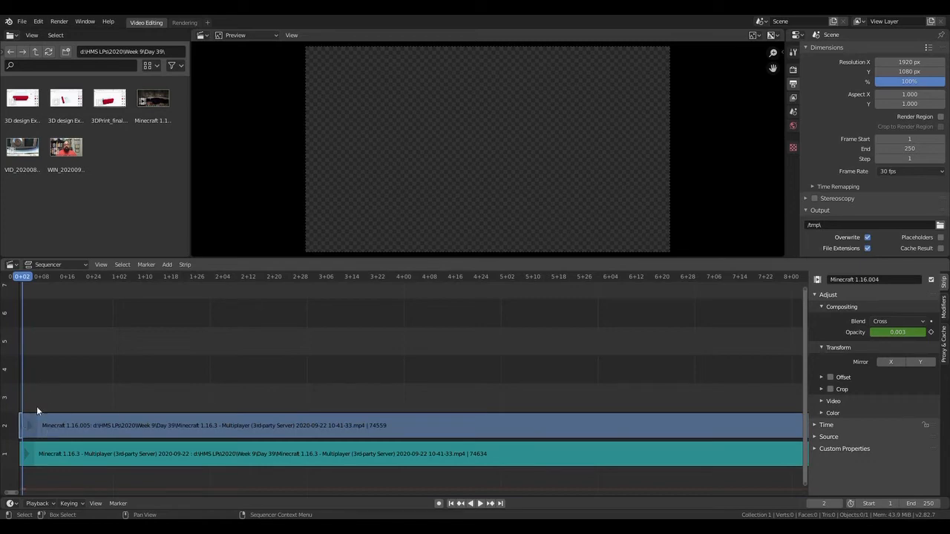
click(41, 426)
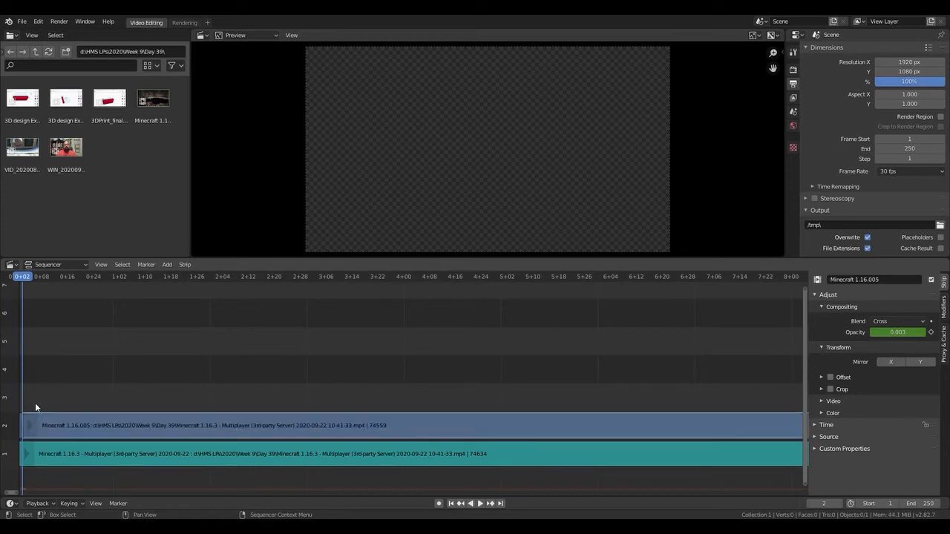
key(ctrl+z)
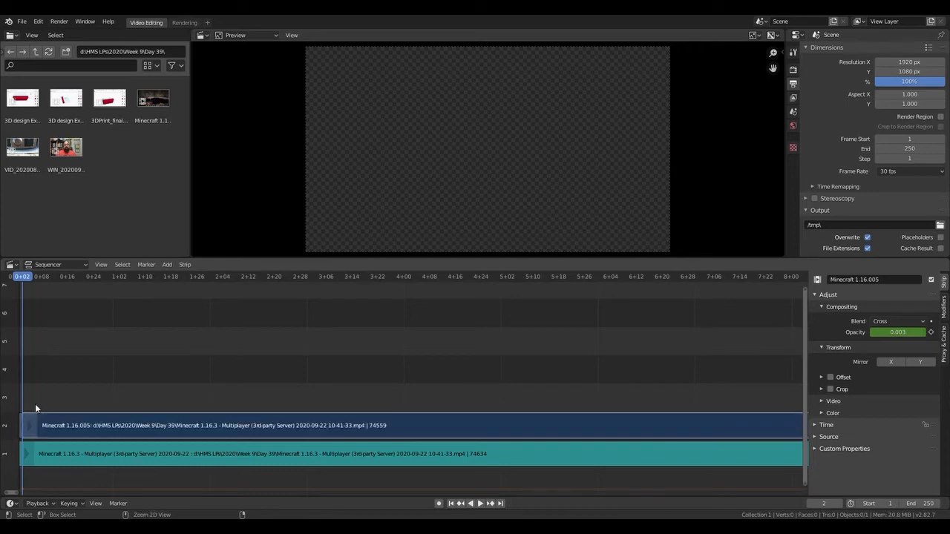
key(ctrl+z)
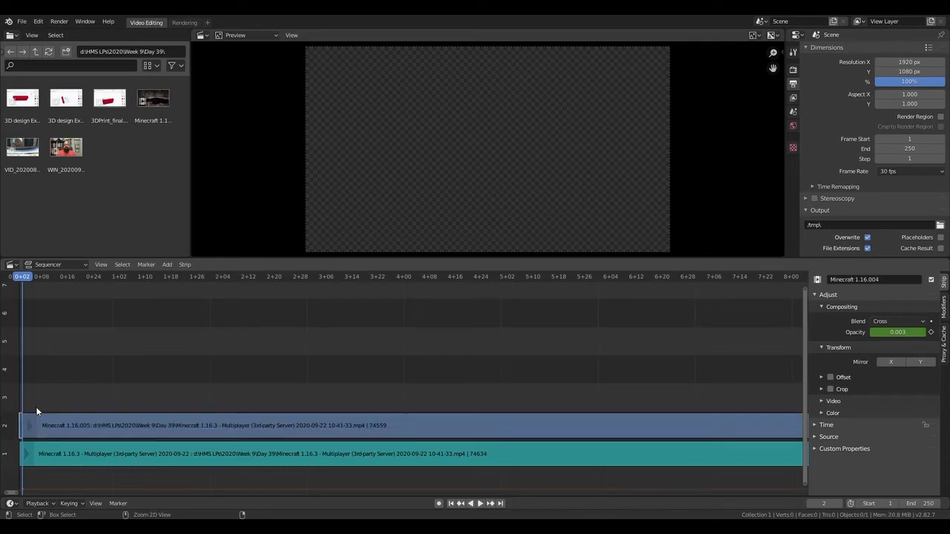
key(ctrl+z)
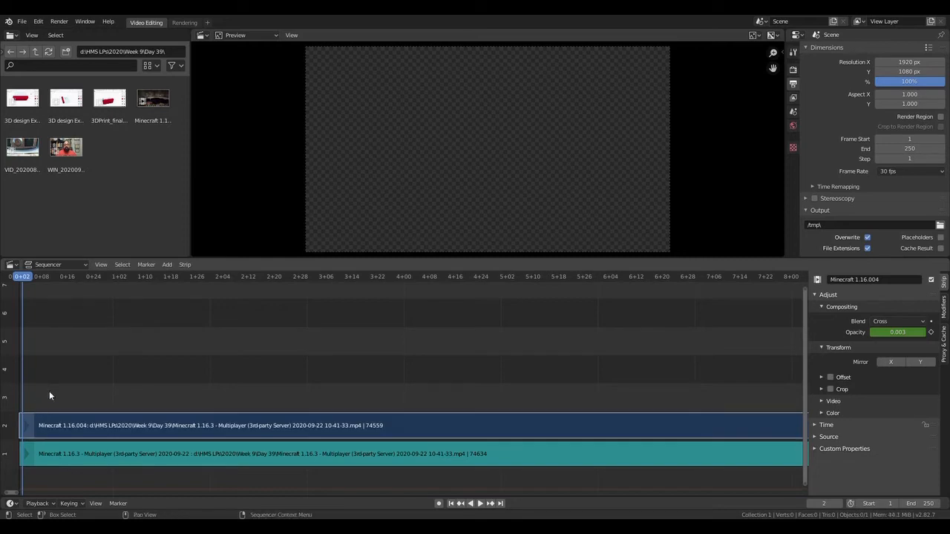
- Box-select the Minecraft video and audio strips together in channels 2 and 1
click(45, 446)
click(49, 437)
click(63, 454)
click(61, 434)
drag(66, 386, 67, 490)
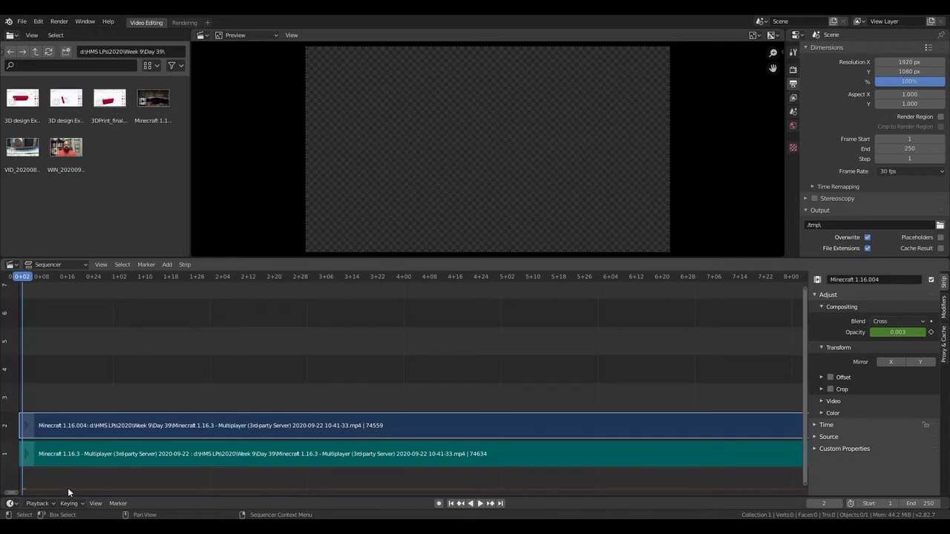
- Cut the selected Minecraft video and audio strips at 0+02 and delete both short leading pieces before the cut
key(ctrl+v)
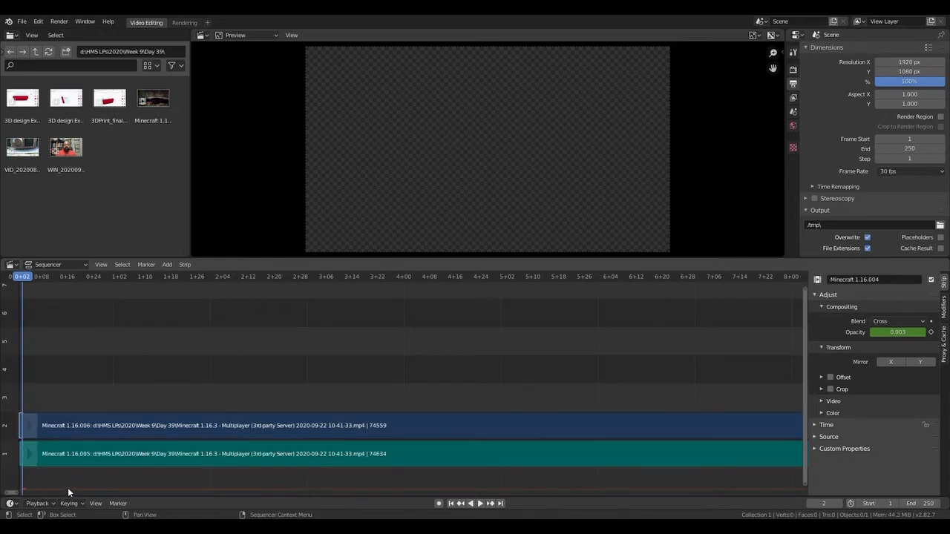
click(21, 426)
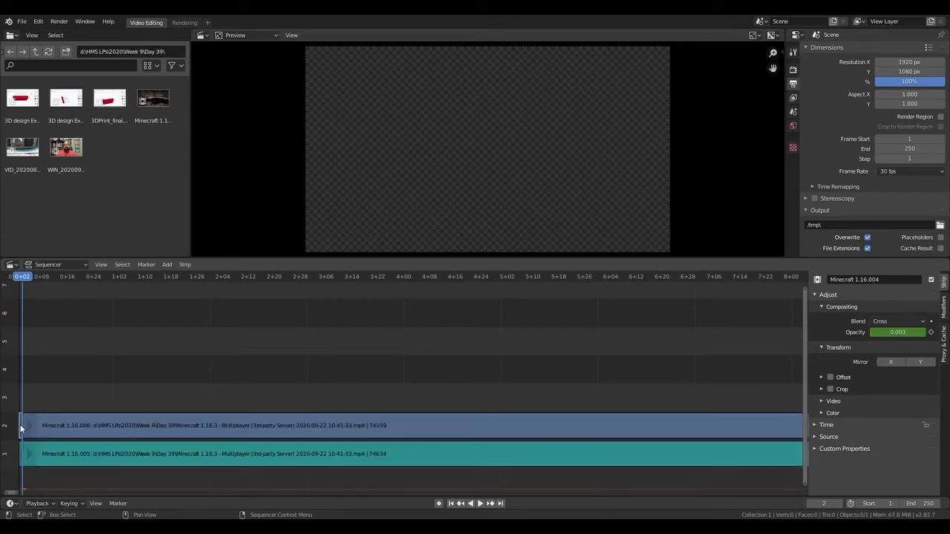
key(x)
click(26, 428)
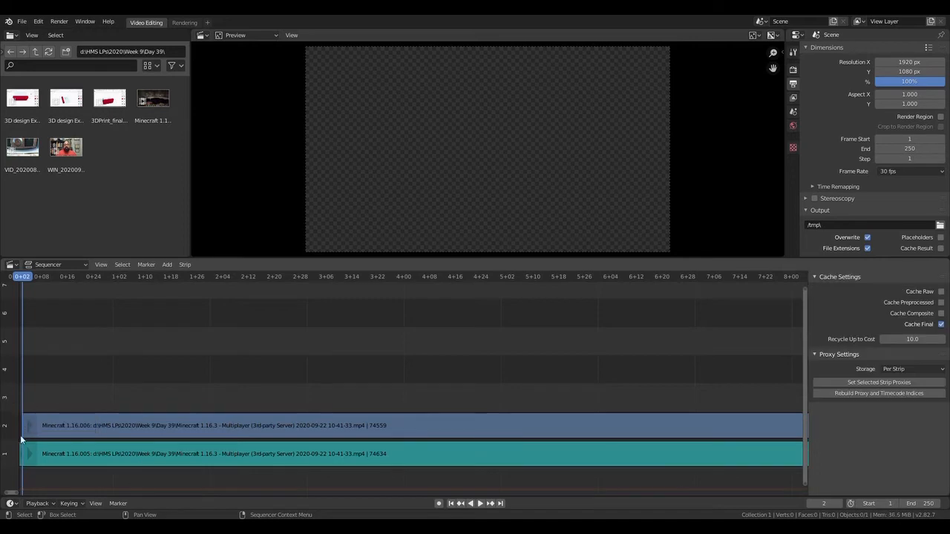
key(x)
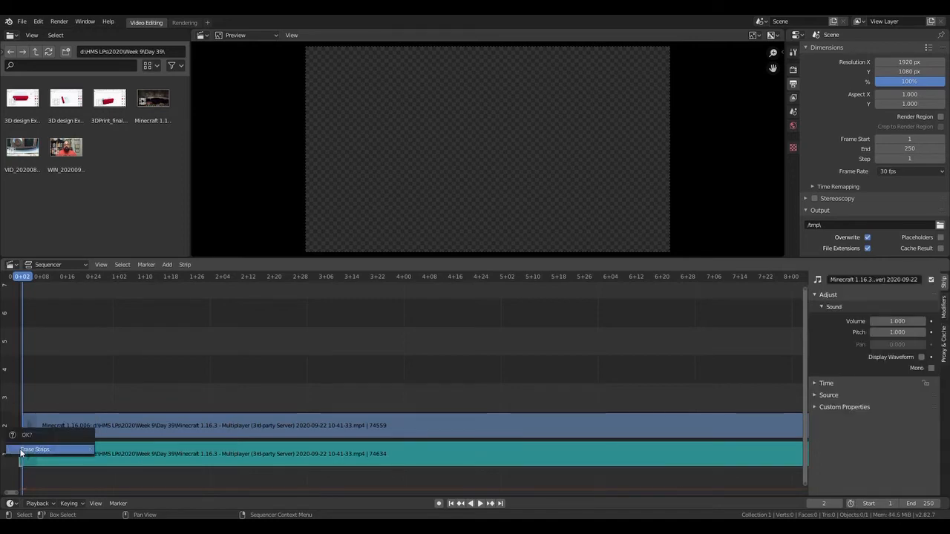
click(30, 450)
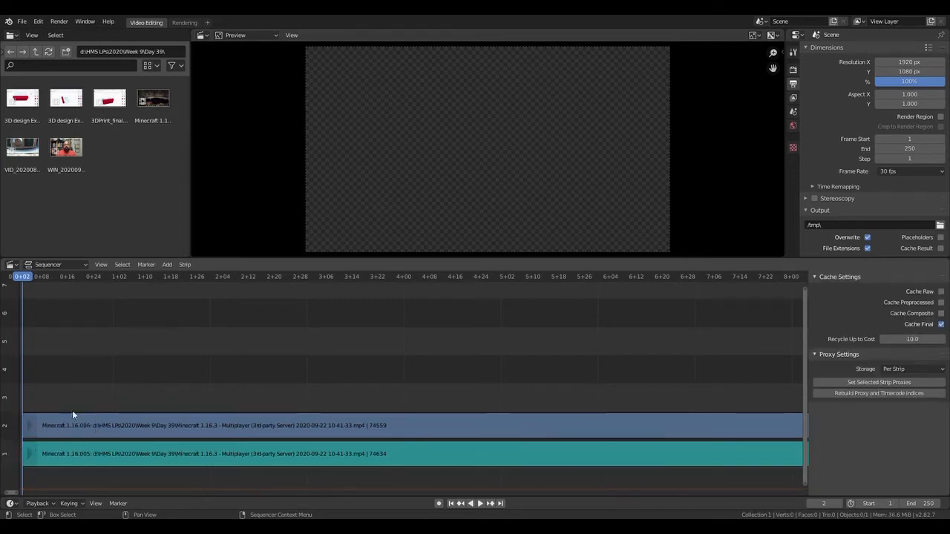
- Select the remaining video and audio strips and slide them together two frames earlier
key(b)
drag(72, 482, 75, 478)
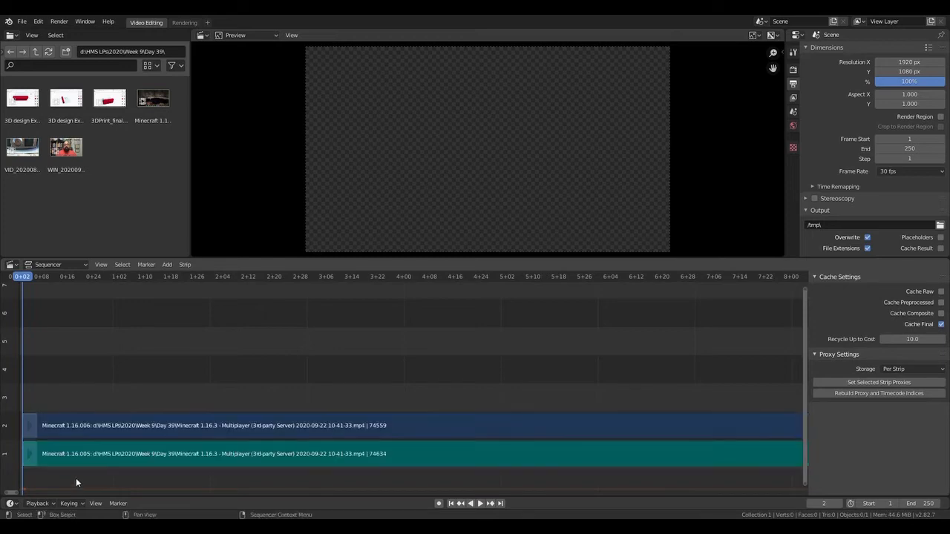
click(70, 426)
key(a)
key(g)
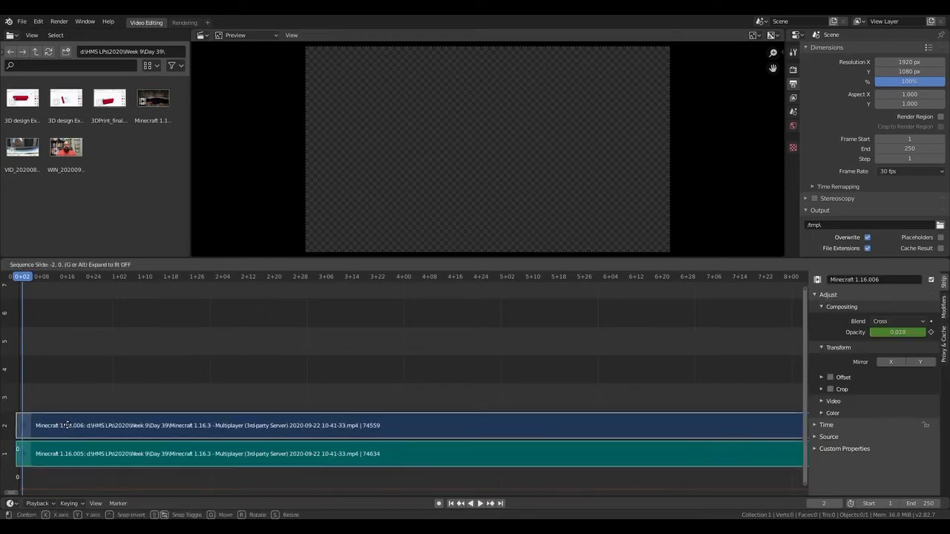
click(67, 426)
click(92, 383)
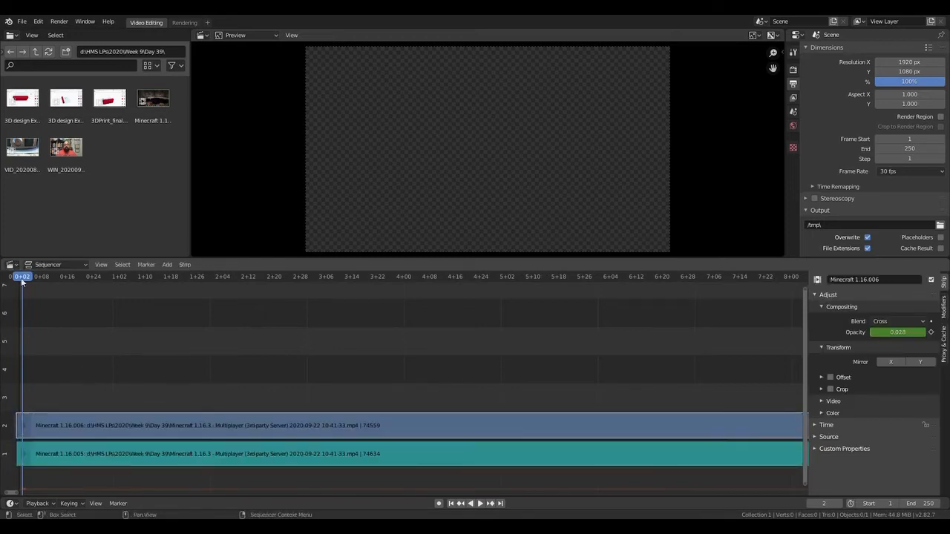
- Place the playhead at 0+01 and move both Minecraft strips so they start there
drag(16, 278, 19, 278)
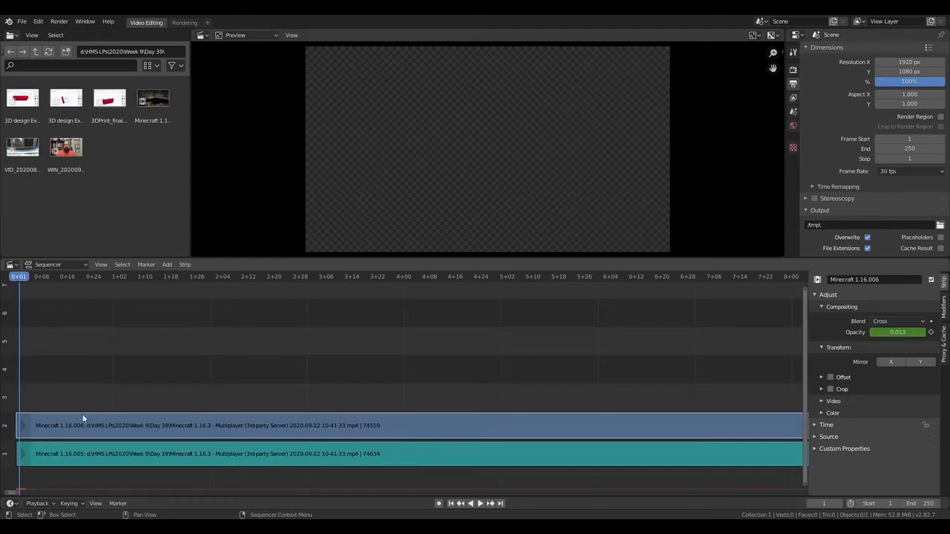
drag(84, 388, 74, 469)
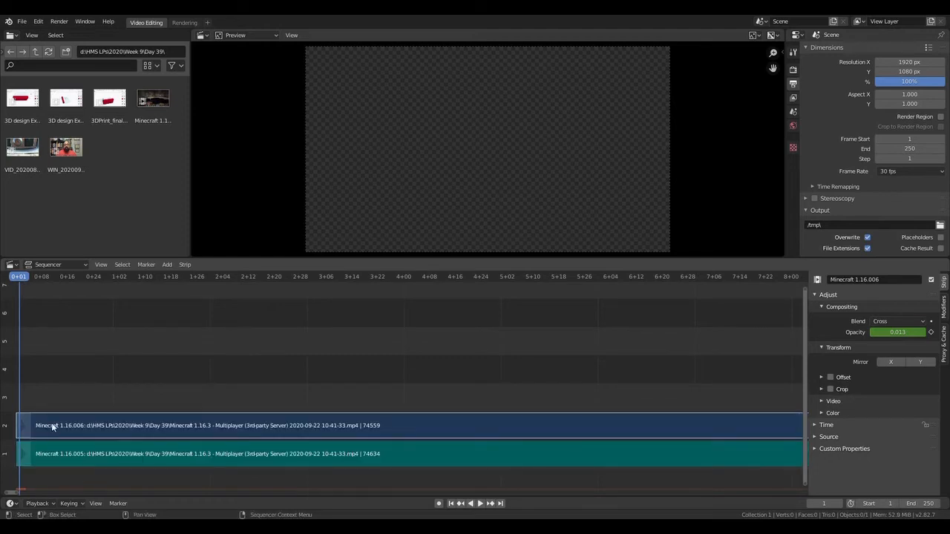
drag(52, 424, 58, 422)
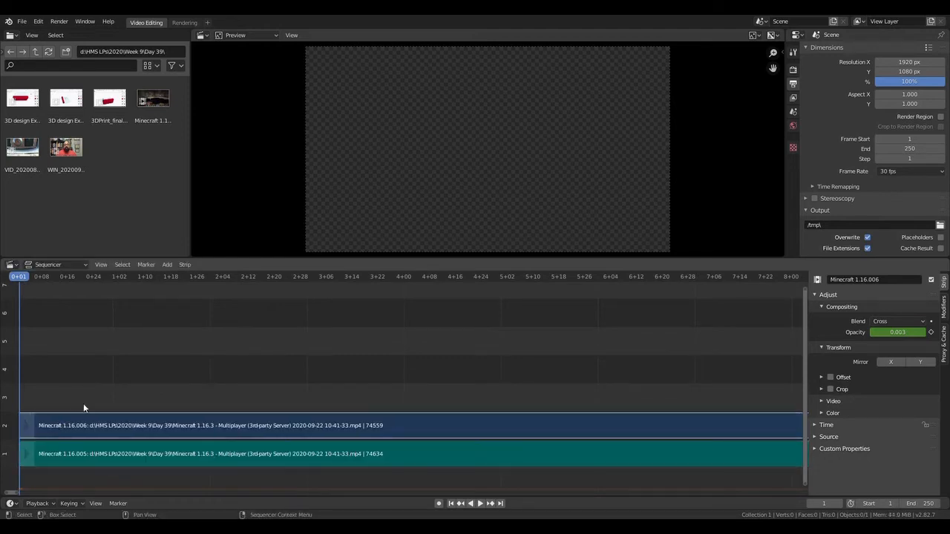
click(89, 391)
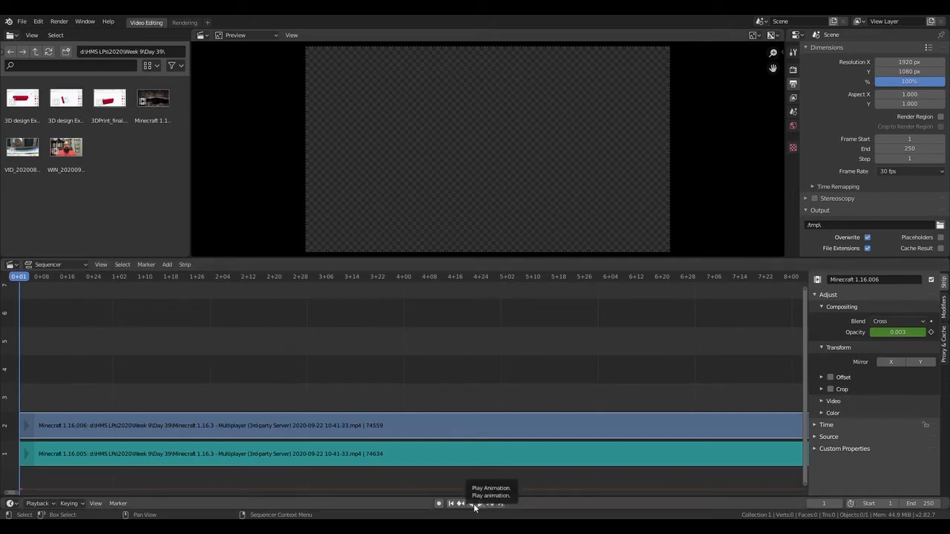
- Play the opening of the trimmed sequence to review the fade-in, returning the playhead to frame 1
key(space)
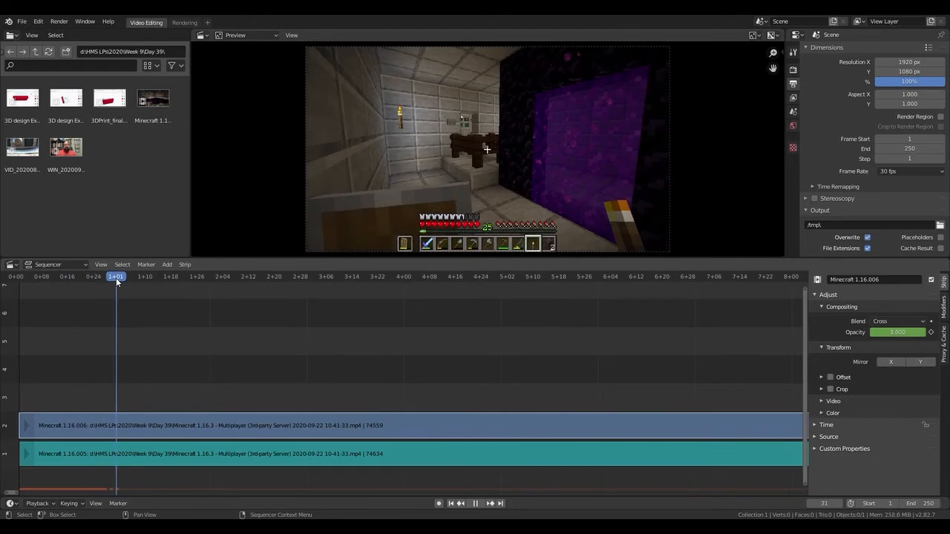
drag(116, 278, 20, 286)
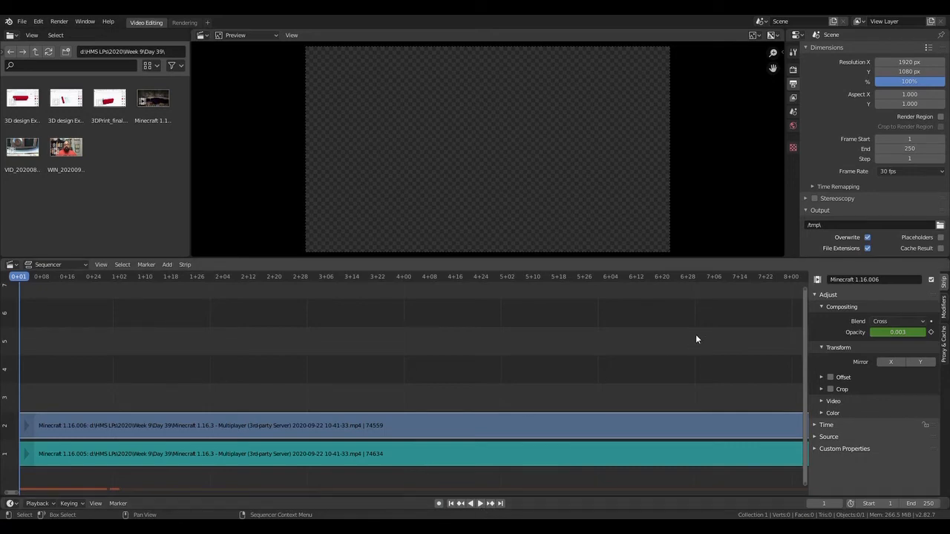
- Set the scene's end frame to 3000
click(913, 149)
text(300)
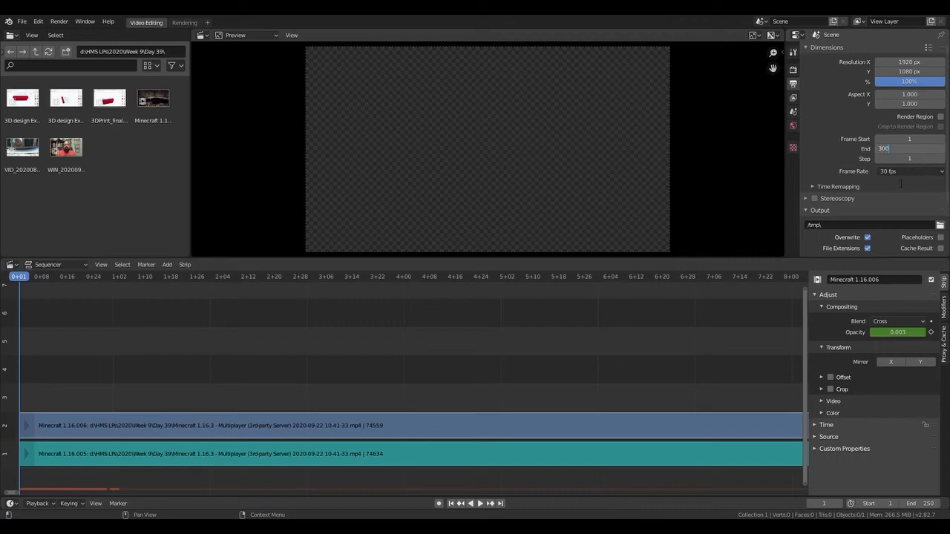
key(Return)
click(909, 148)
text(3000)
key(Return)
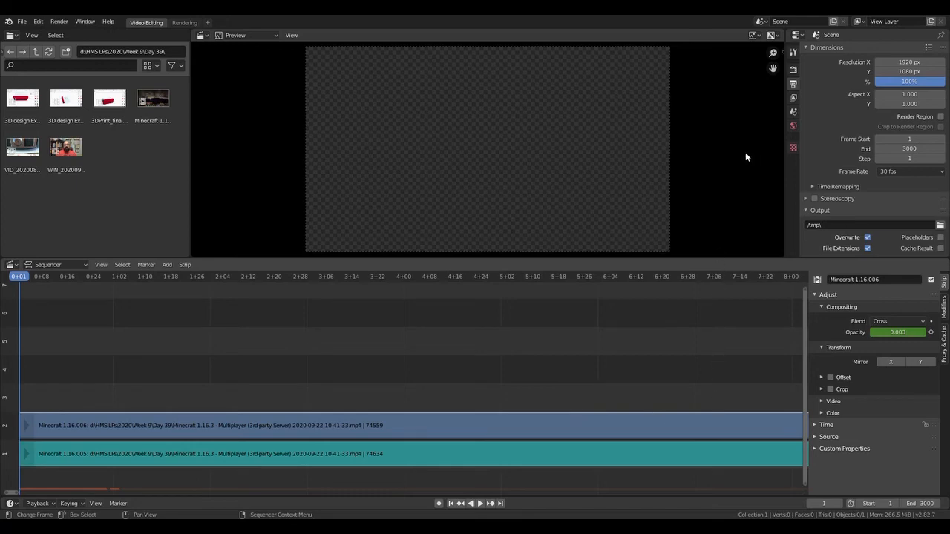
- Set the scene's end frame to 300
click(918, 149)
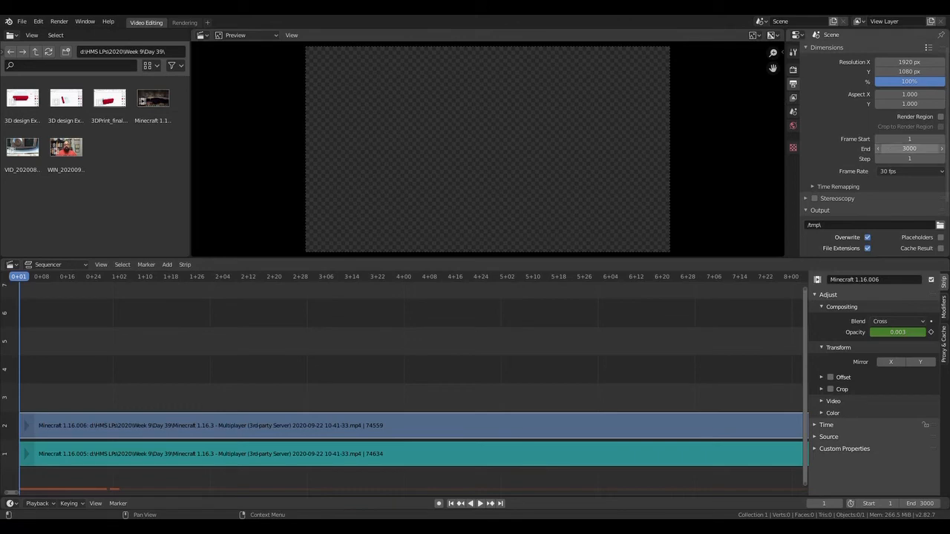
key(Right)
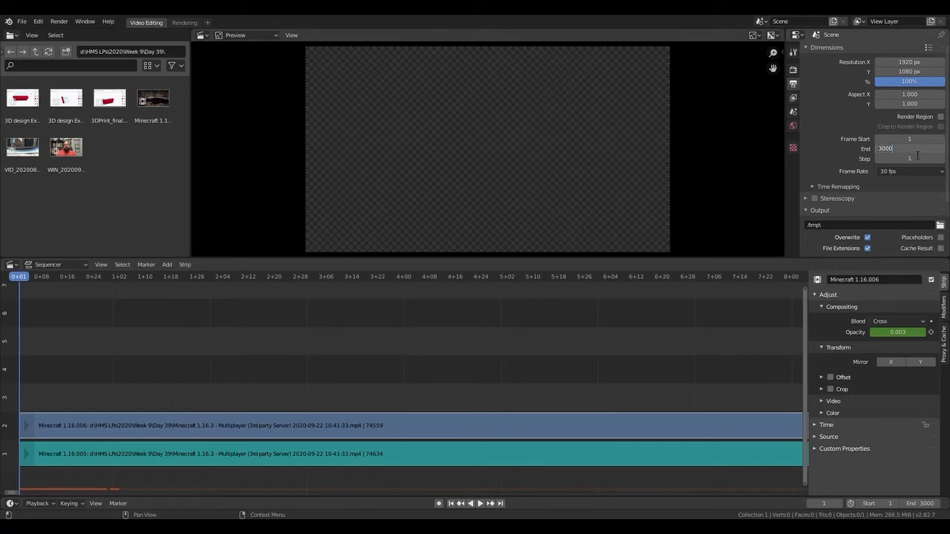
key(BackSpace)
key(Return)
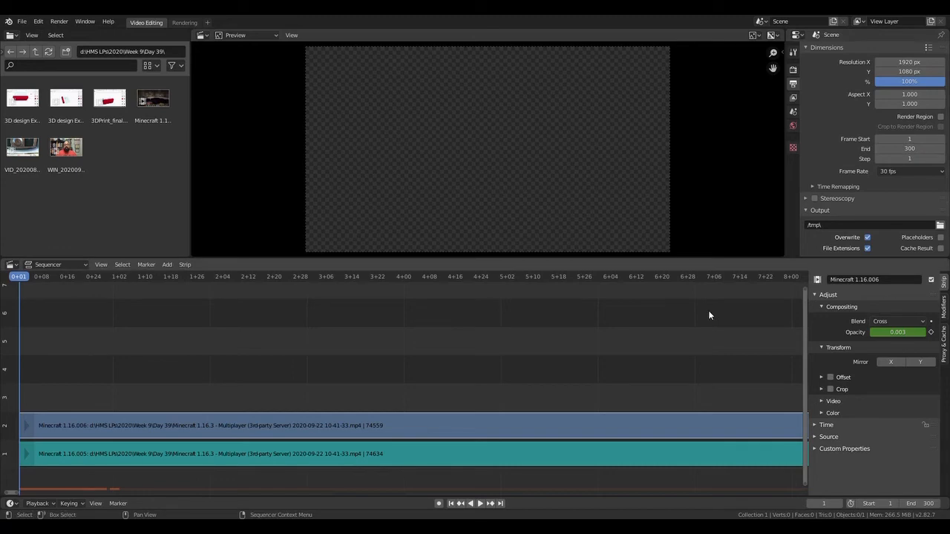
- Set the render output path to a file beginning with Transition_tuto in D:\HMS LPs\2020\Week 9\Day 39
click(854, 211)
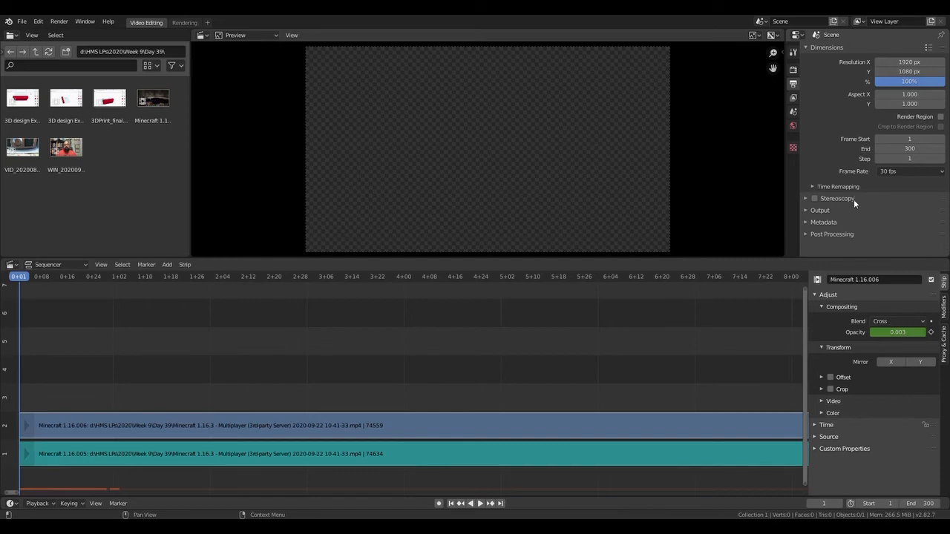
click(804, 210)
scroll(846, 217, down, 3)
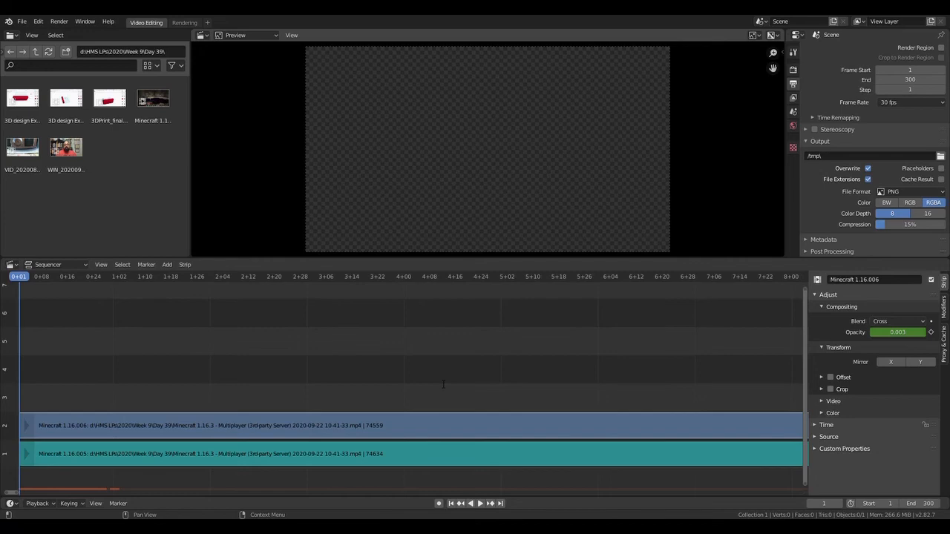
click(632, 422)
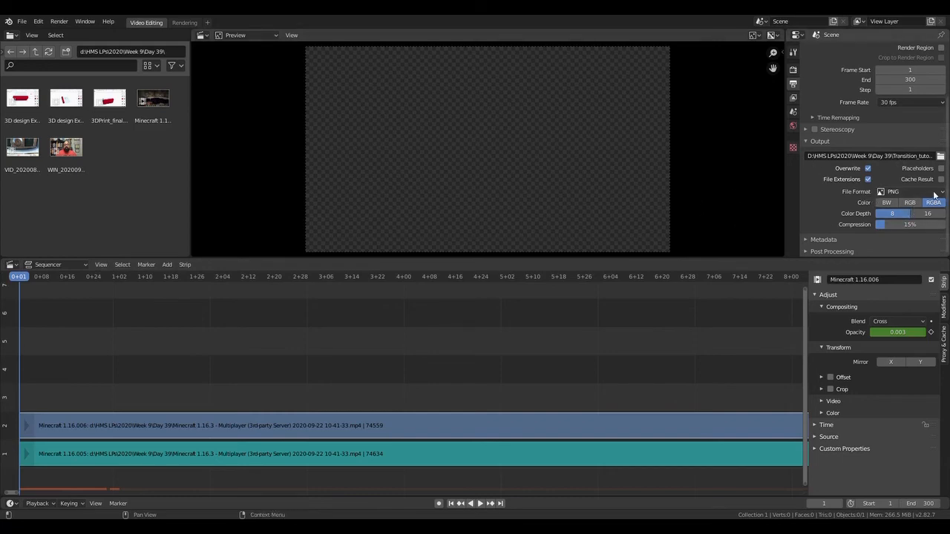
- Set the output file format to FFmpeg video with an MPEG-4 container
click(900, 195)
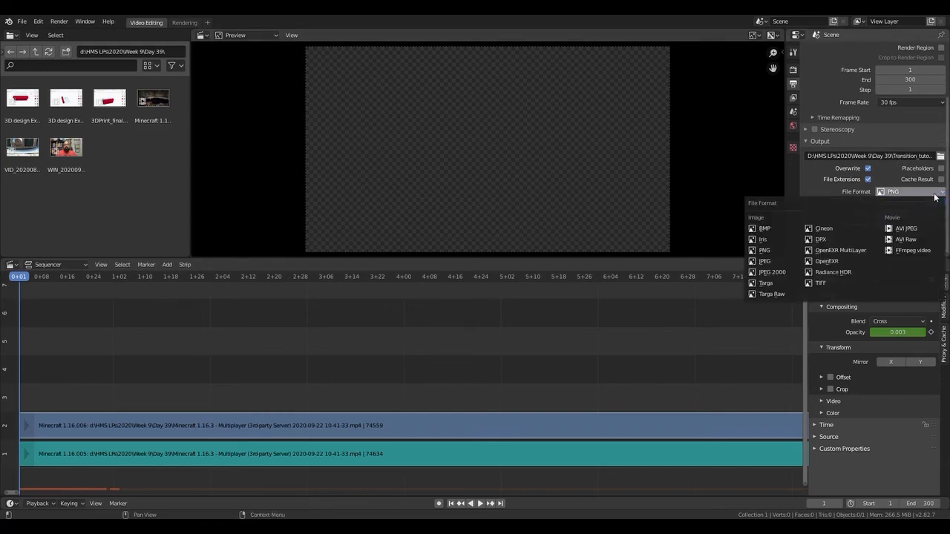
click(910, 251)
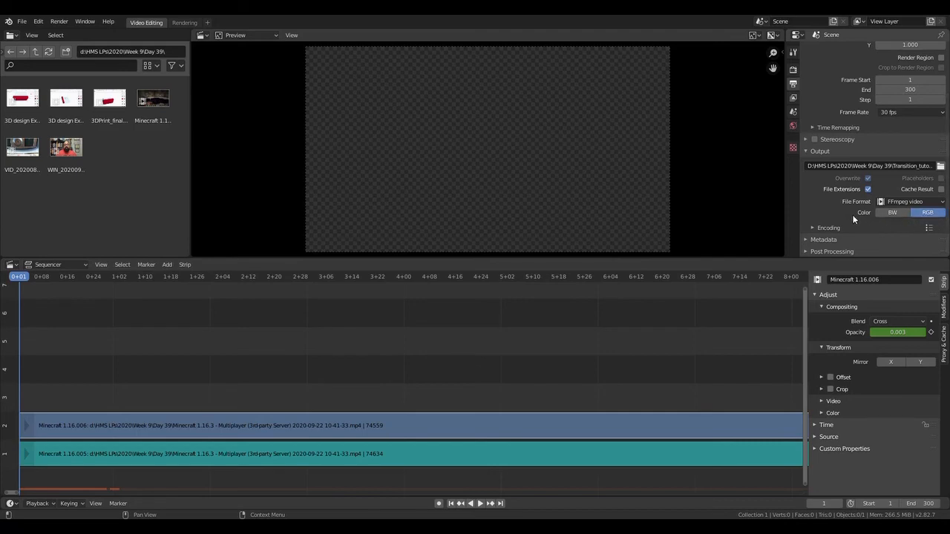
click(813, 227)
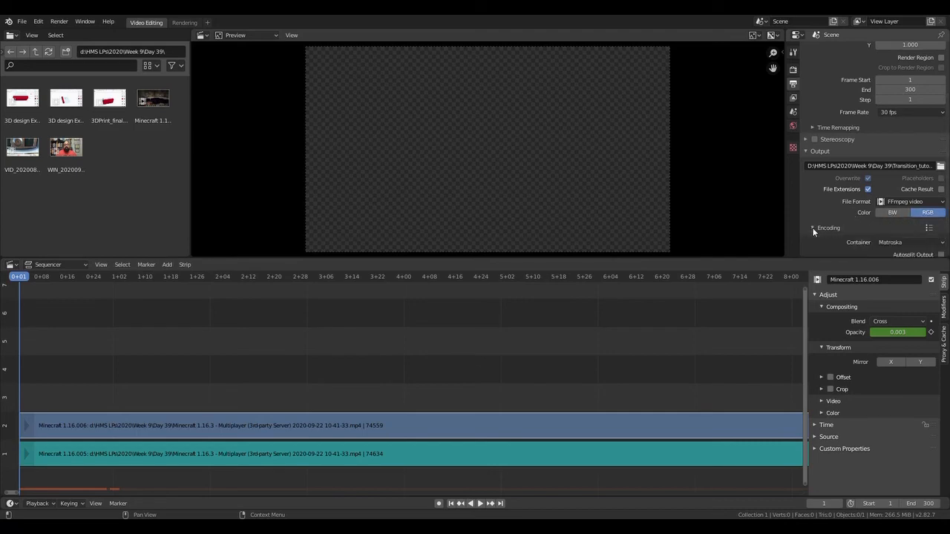
scroll(820, 211, down, 2)
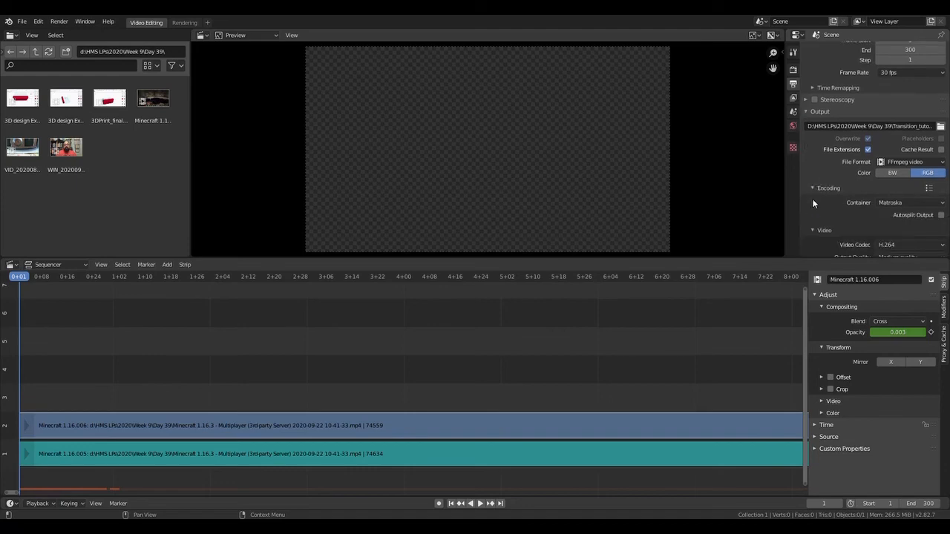
scroll(816, 200, down, 2)
click(941, 163)
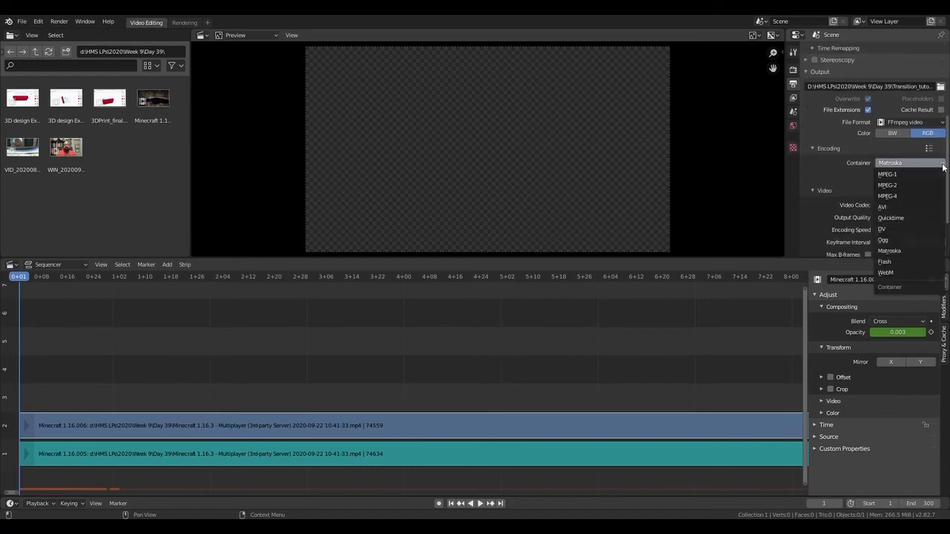
click(905, 196)
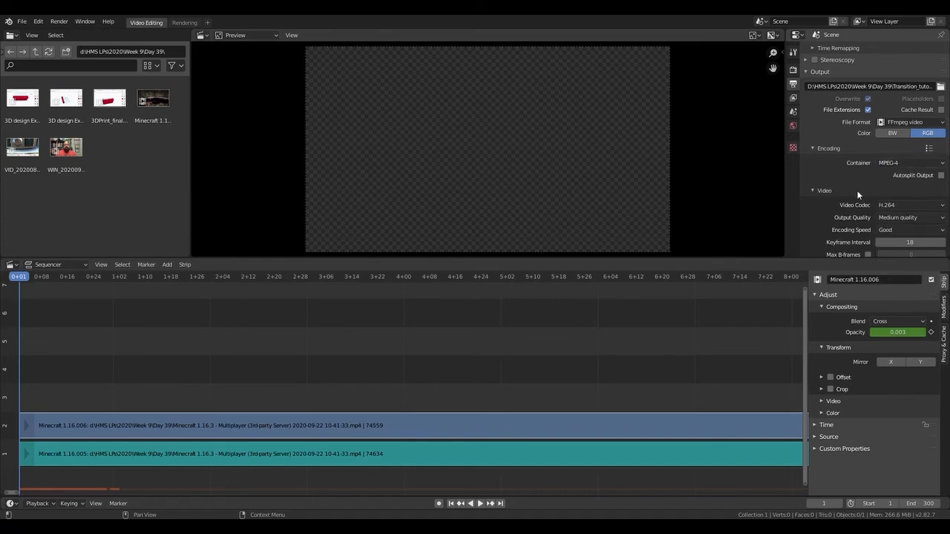
- Set the H.264 video encoding to High quality output with Good encoding speed
scroll(858, 192, down, 2)
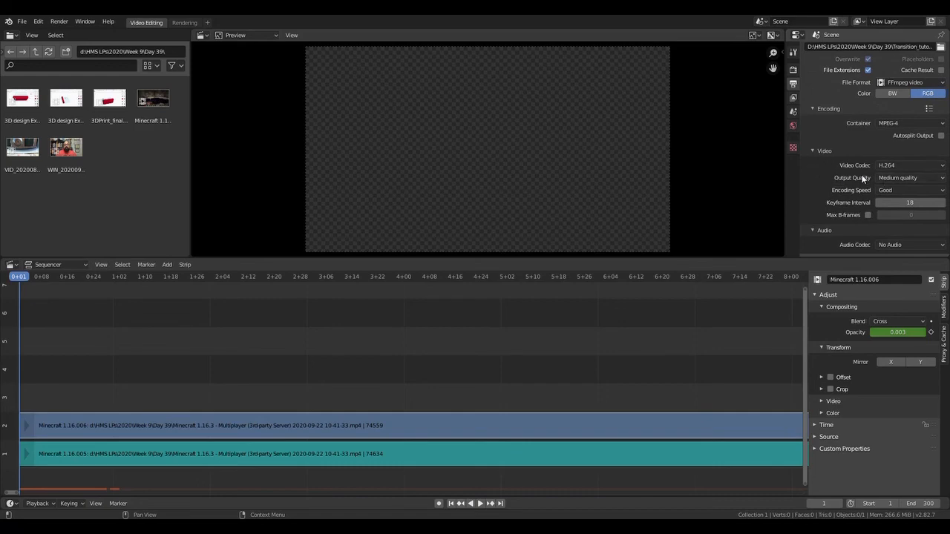
click(910, 177)
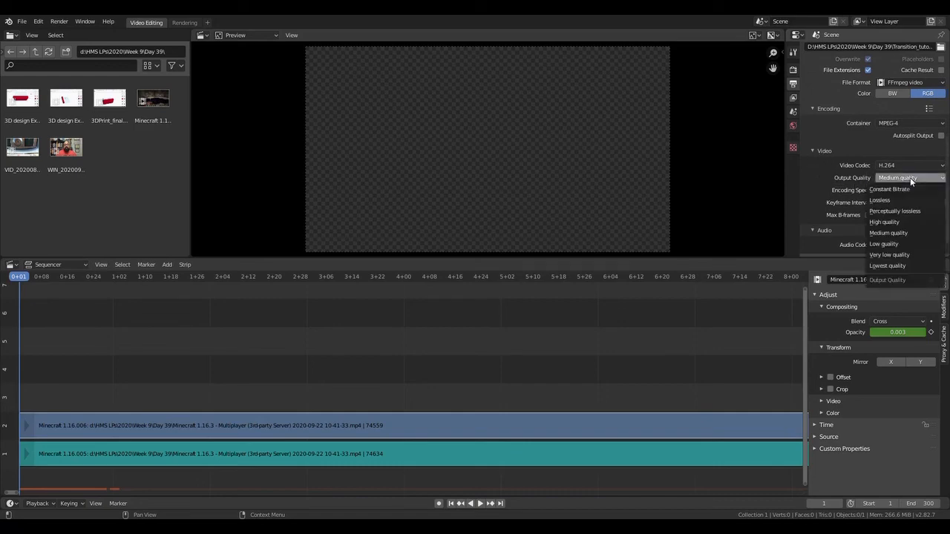
click(907, 221)
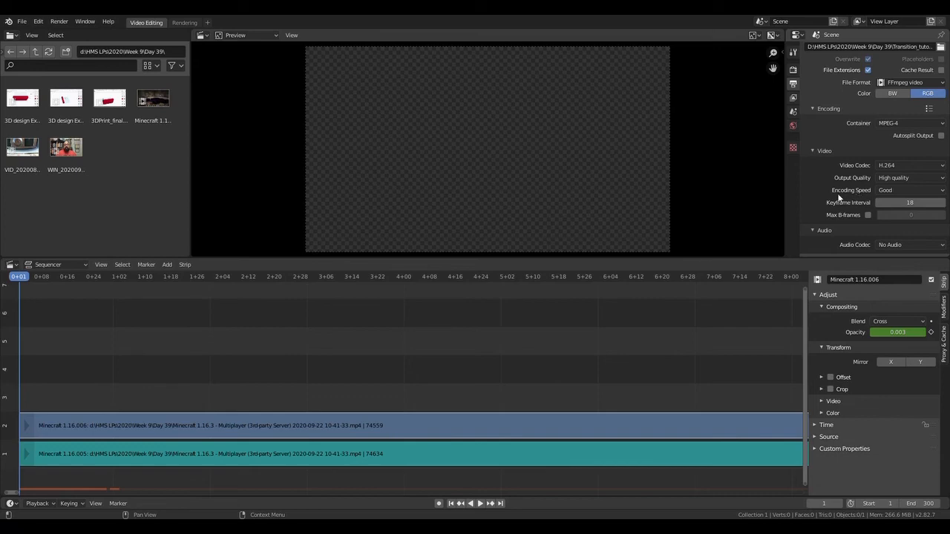
click(890, 191)
click(897, 190)
- Set the audio codec for the rendered output to MP3
scroll(808, 198, down, 1)
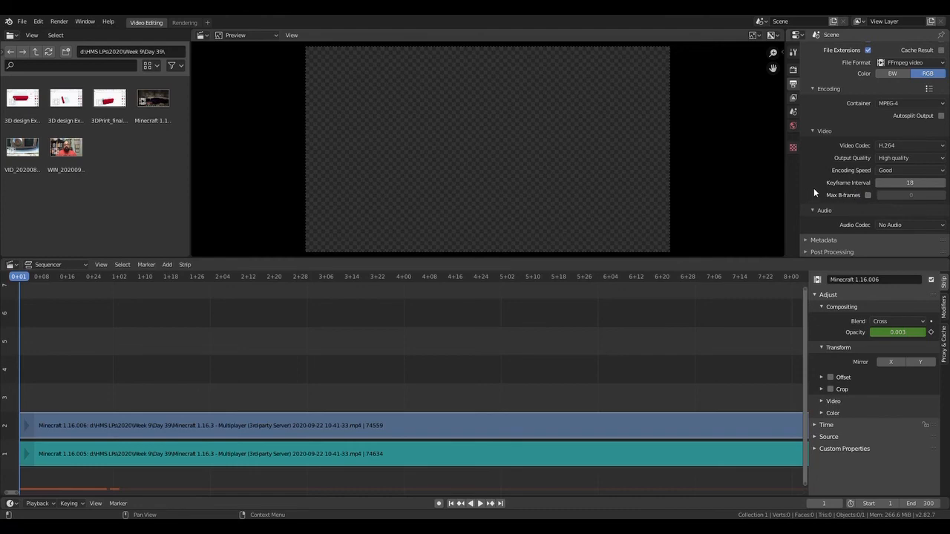
click(896, 225)
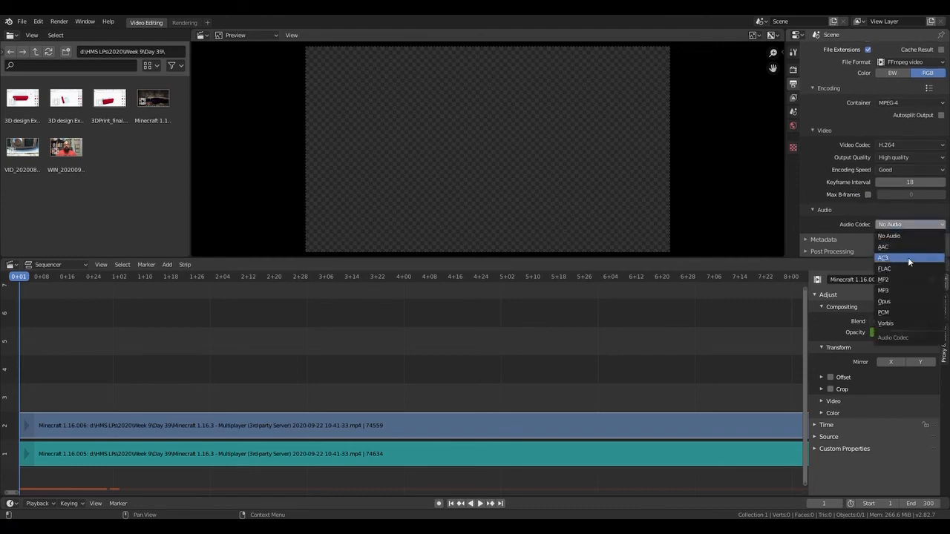
click(905, 290)
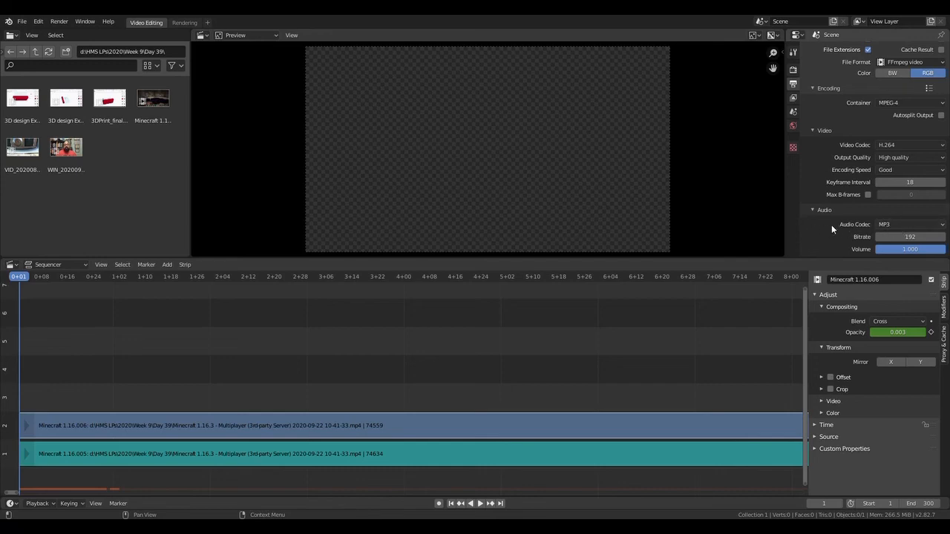
scroll(830, 230, down, 2)
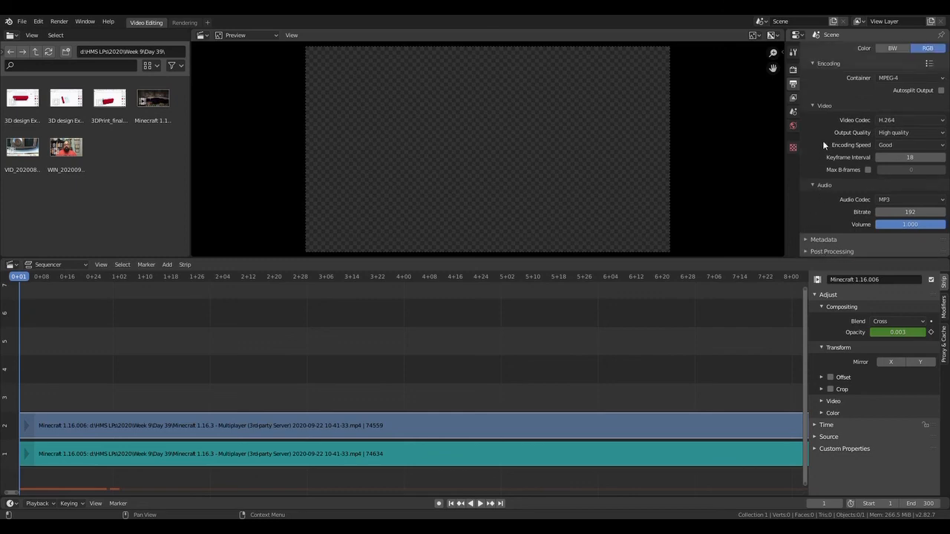
- Review the output and encoding settings, and render the sequence as an animation
scroll(834, 203, up, 5)
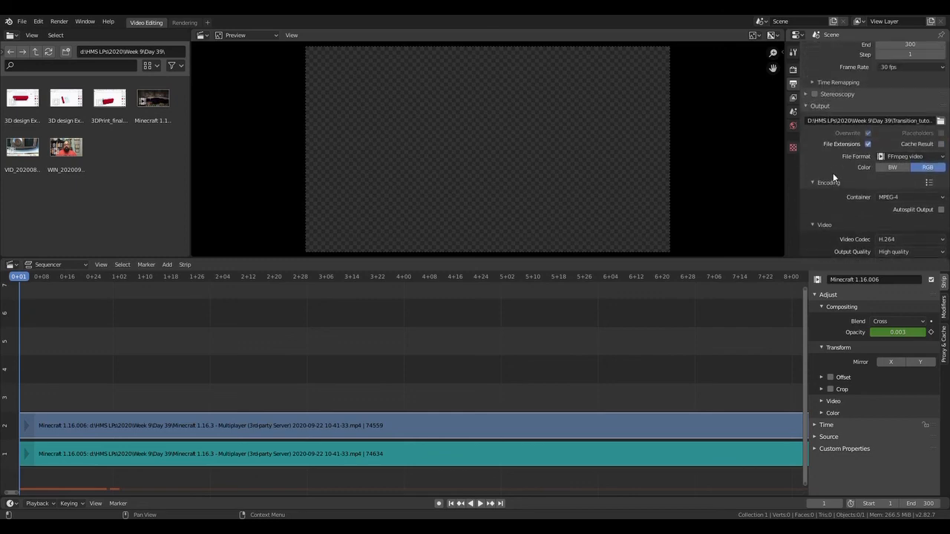
scroll(816, 174, down, 5)
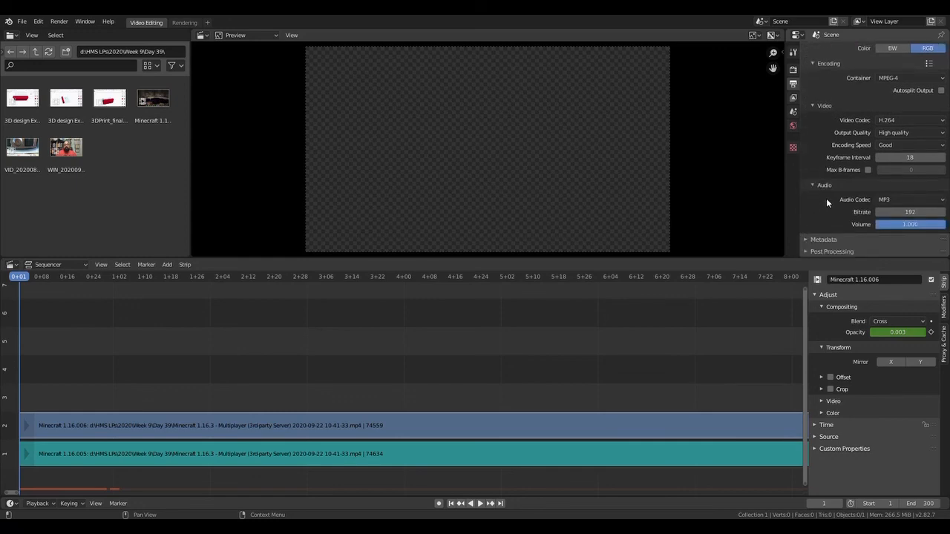
click(59, 22)
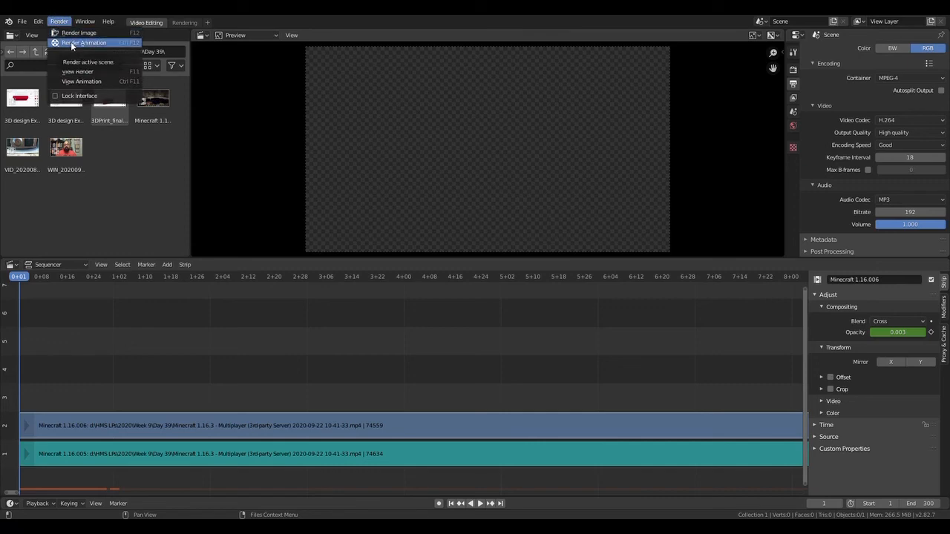
click(71, 42)
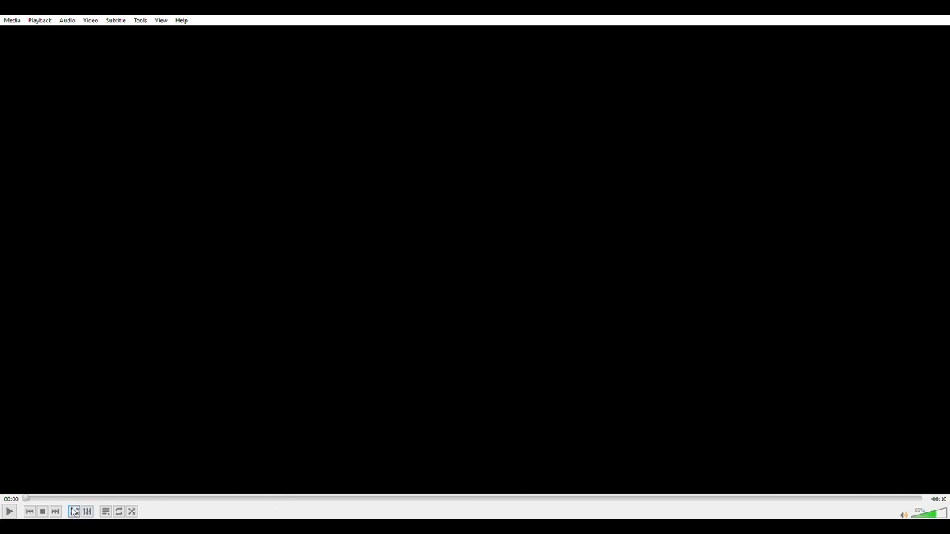
- Play the rendered video in VLC media player to check the fade-in, and pause it about five seconds in
click(10, 511)
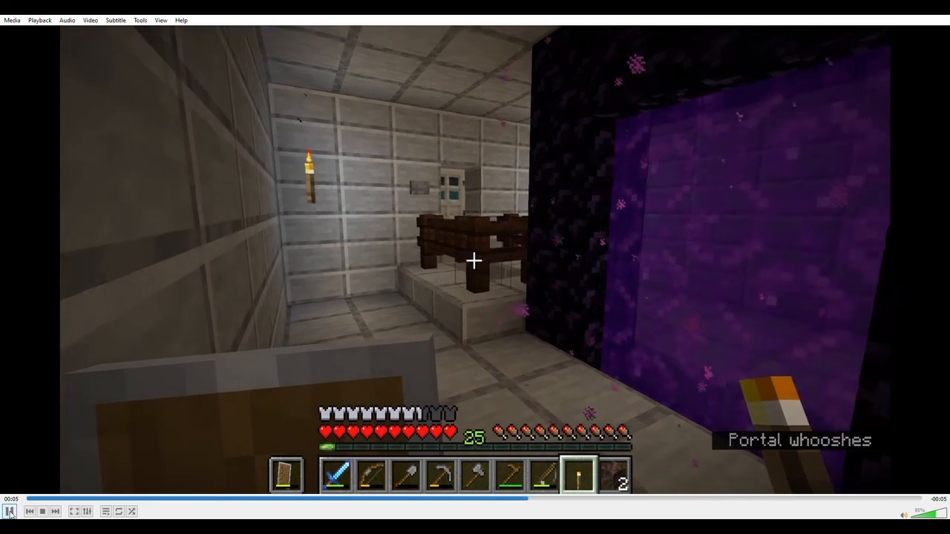
click(10, 511)
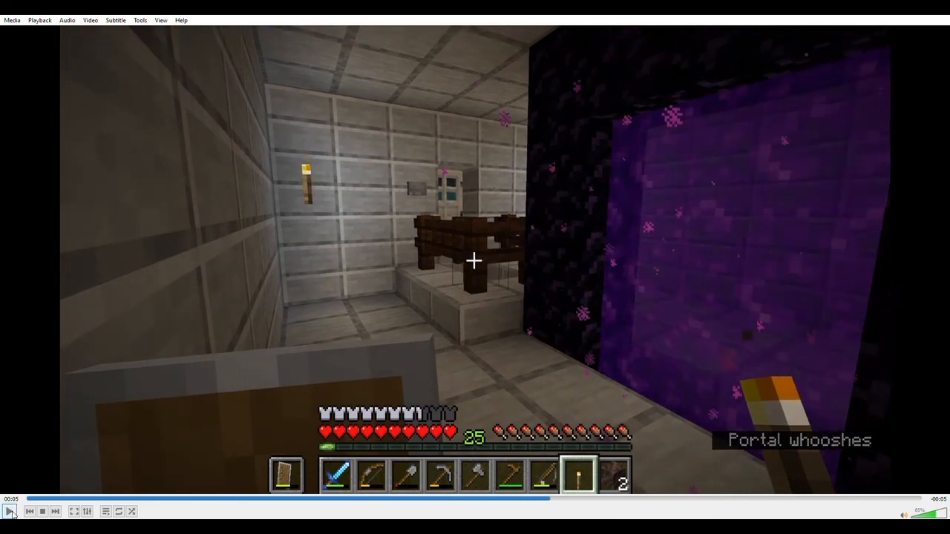